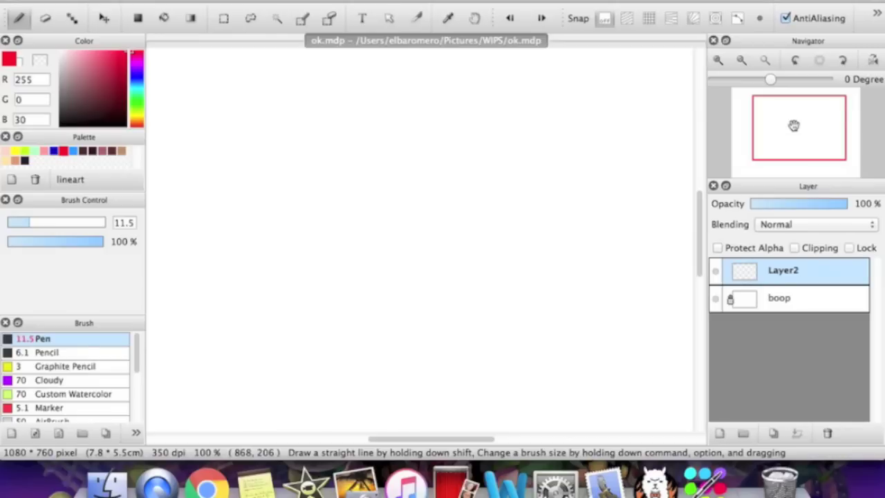
- Float the Brush list beside the left-hand panels and lengthen it until every brush down to Polka Dot fits
mouse_move(89, 325)
left_mouse_down()
mouse_move(172, 242)
mouse_move(251, 75)
mouse_move(244, 63)
left_mouse_up()
mouse_move(247, 186)
left_mouse_down()
mouse_move(253, 428)
mouse_move(261, 297)
left_mouse_up()
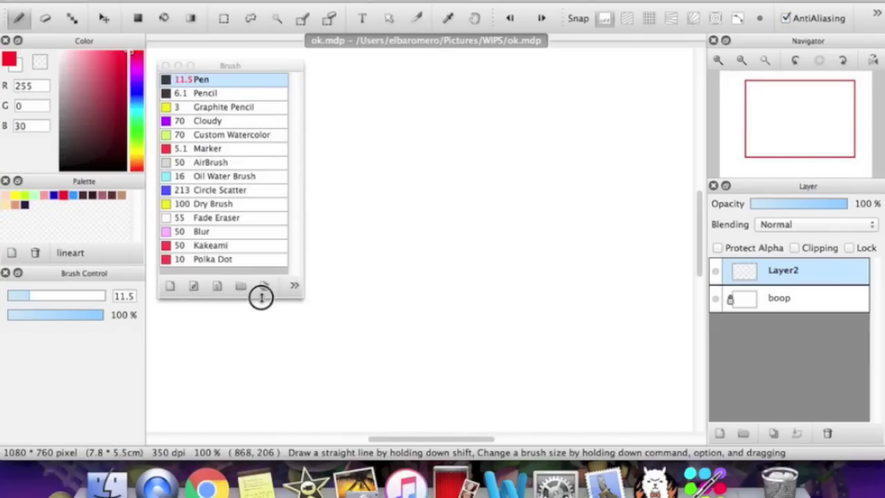
left_click_drag(250, 64, 240, 212)
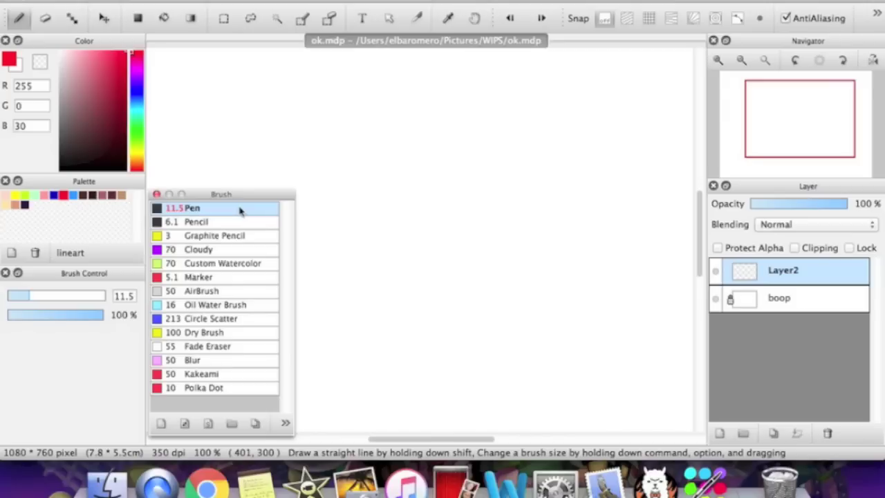
left_click(875, 14)
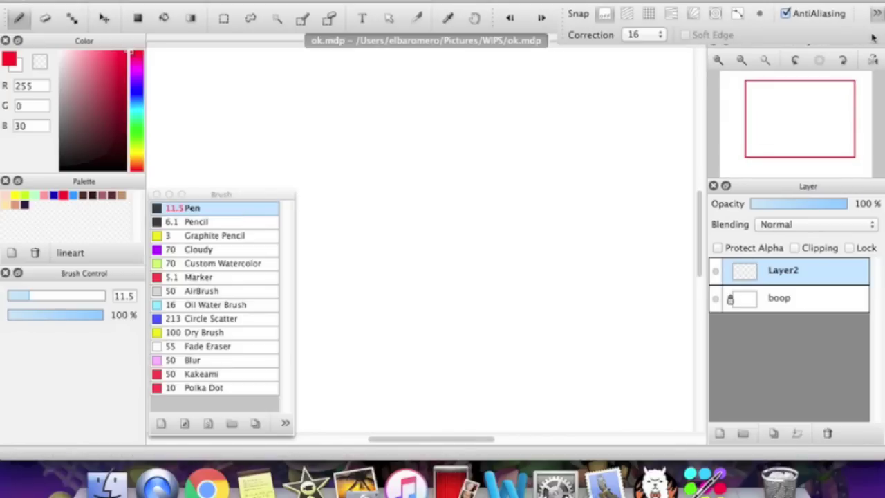
left_click(657, 35)
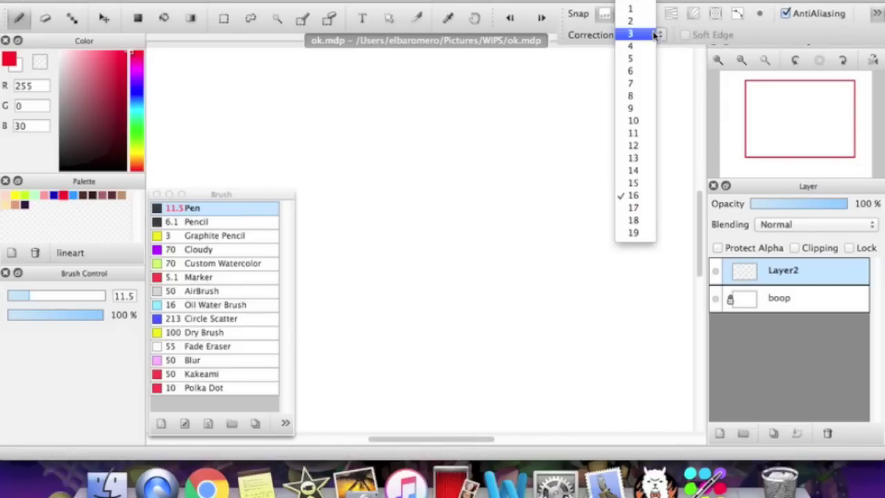
left_click(593, 44)
left_click(875, 14)
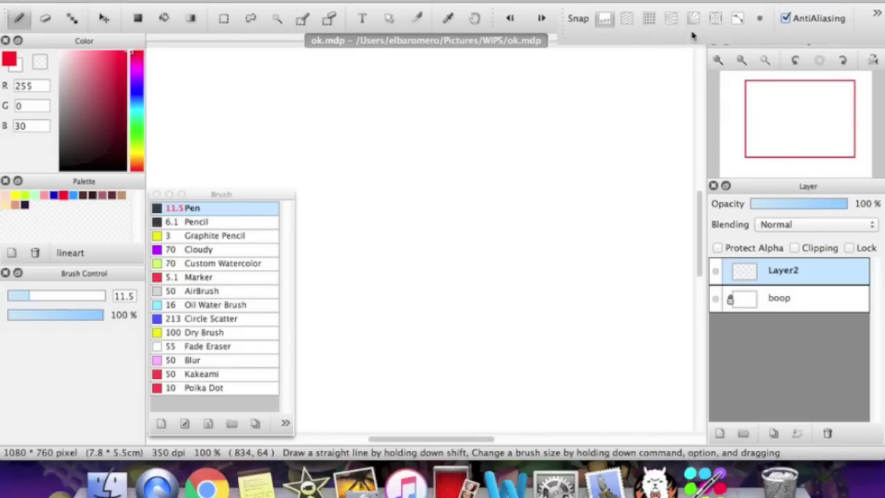
- Set the stroke correction to 2 and draw a large red zigzag on Layer2 with the Pen to test it
left_click(876, 14)
left_click(637, 35)
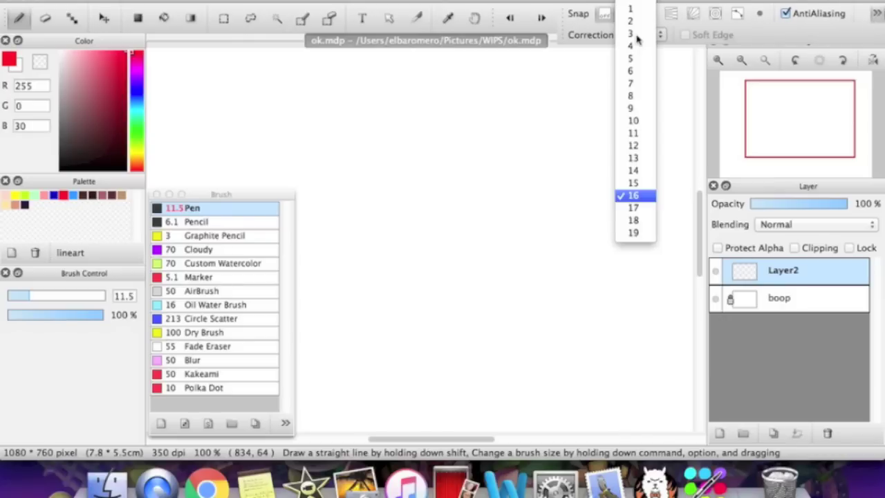
left_click(632, 24)
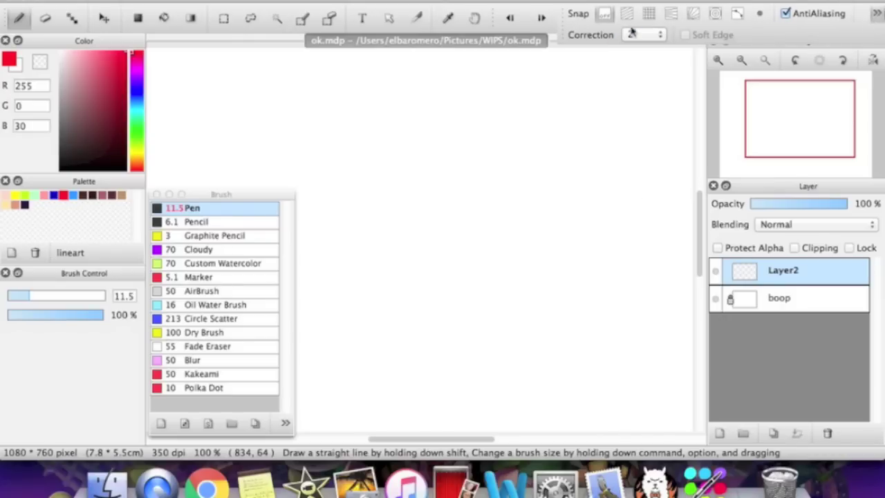
mouse_move(298, 131)
left_mouse_down()
mouse_move(532, 83)
mouse_move(413, 314)
left_mouse_up()
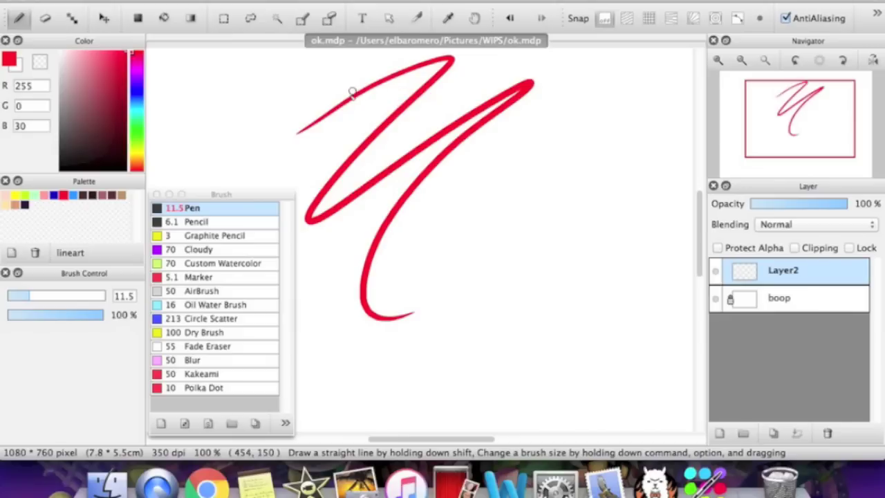
- Set the stroke correction to 16, draw a second red zigzag beside the first, and undo all test strokes
left_click(874, 17)
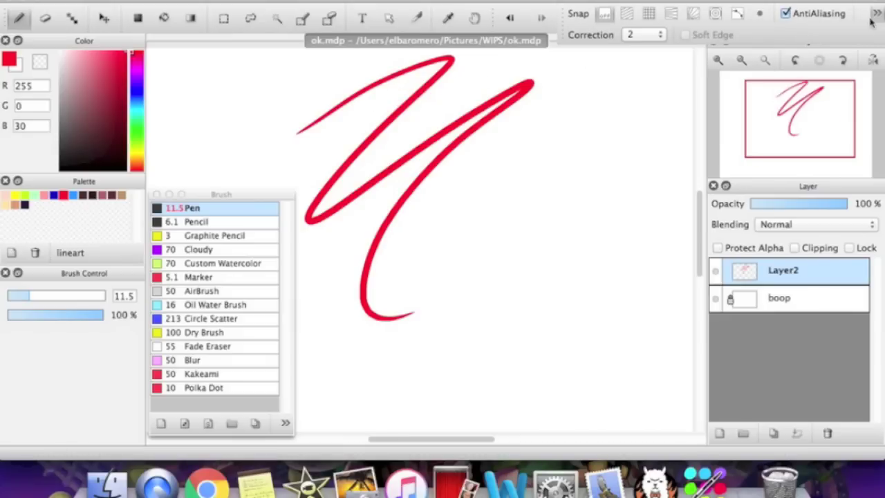
mouse_move(783, 31)
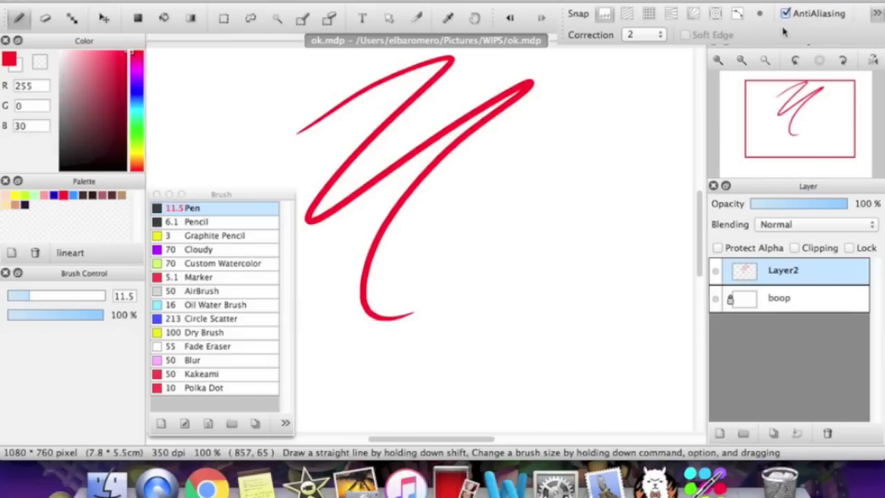
left_click(662, 35)
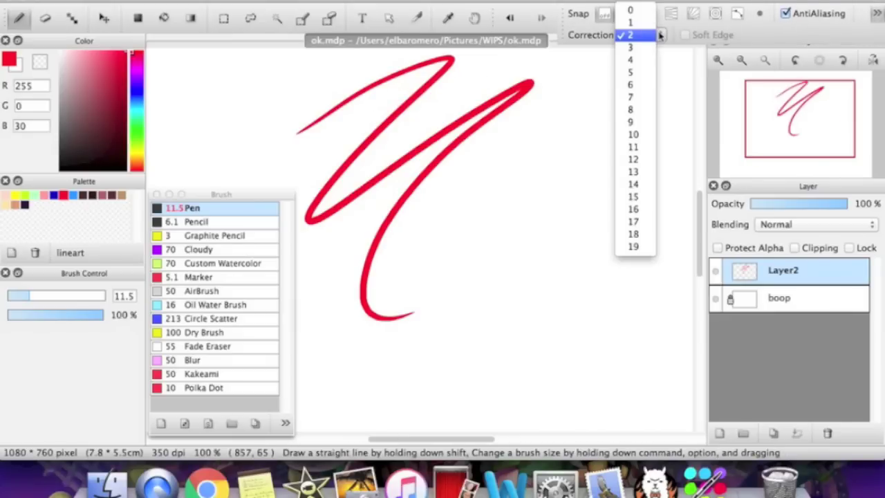
left_click(646, 209)
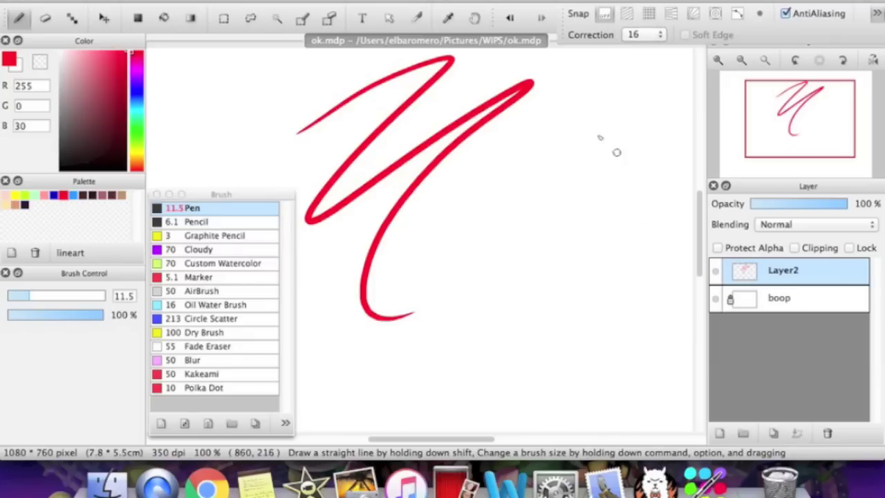
left_click_drag(426, 226, 564, 216)
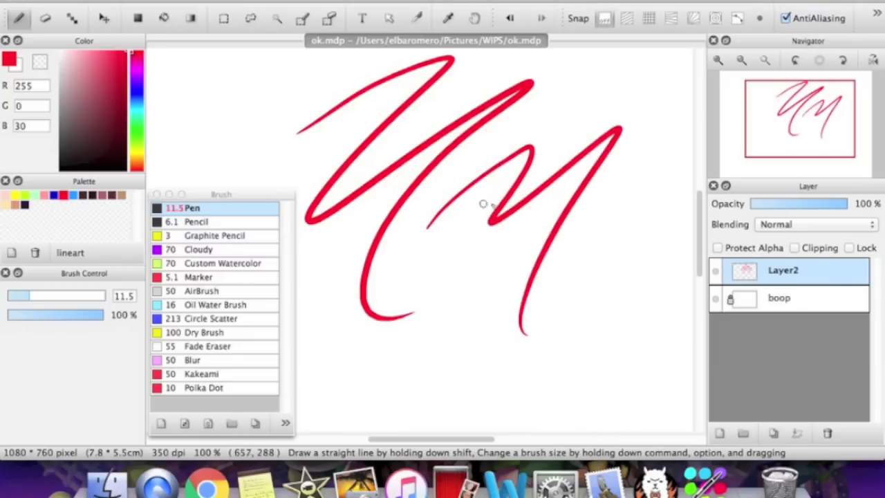
key("super+z")
key("super+z")
key("super+z")
- Test the stroke correction at 19 with a red Pen zigzag and bring up the correction values again
left_click(875, 15)
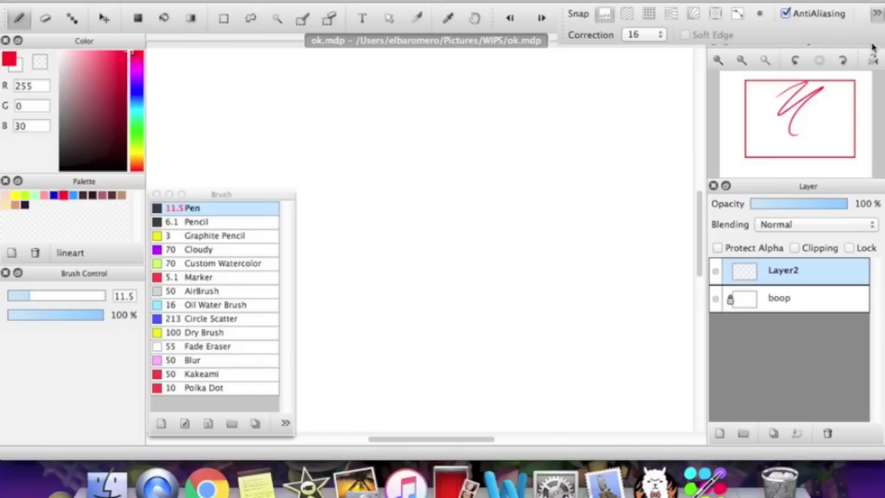
left_click(648, 36)
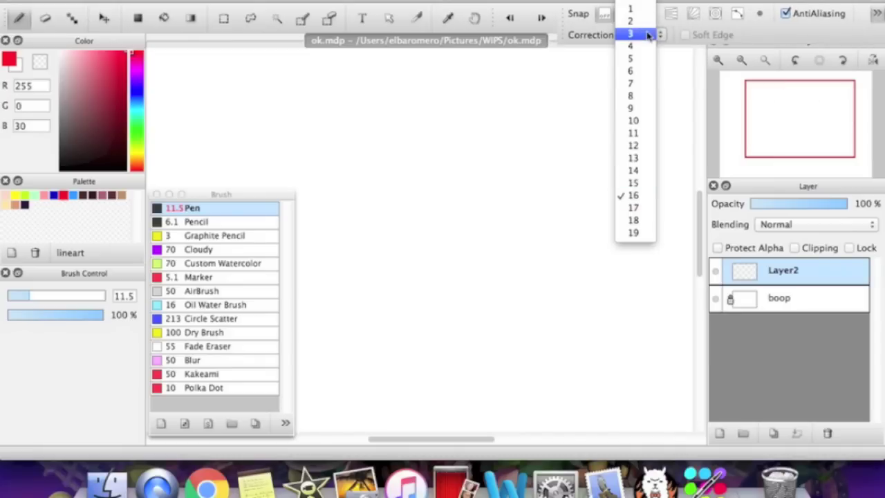
left_click(630, 233)
mouse_move(269, 131)
left_mouse_down()
mouse_move(355, 87)
mouse_move(550, 87)
mouse_move(571, 178)
left_mouse_up()
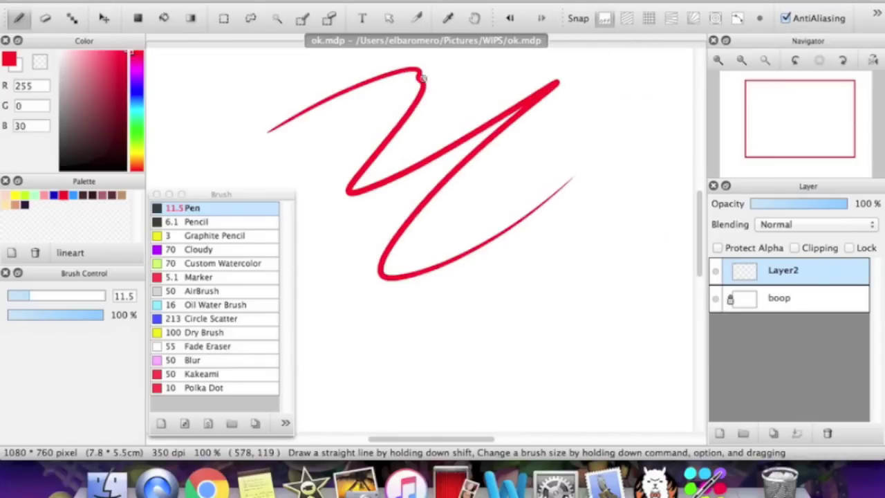
left_click(871, 21)
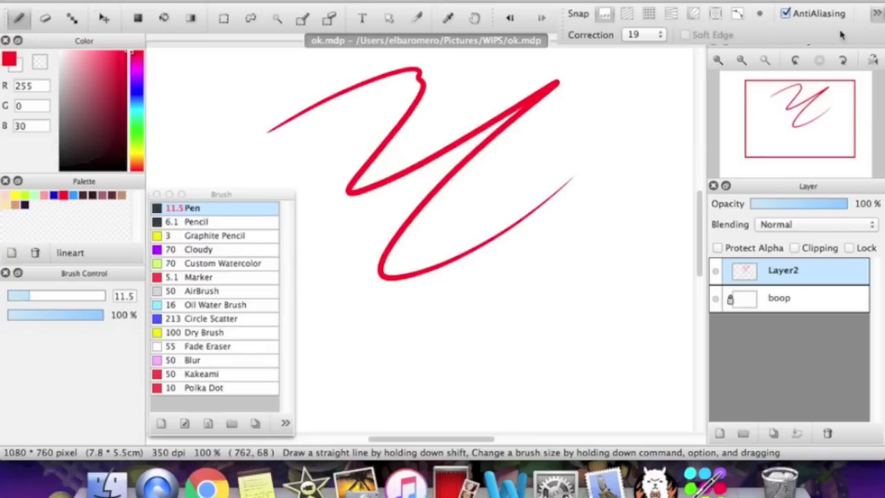
left_click(648, 34)
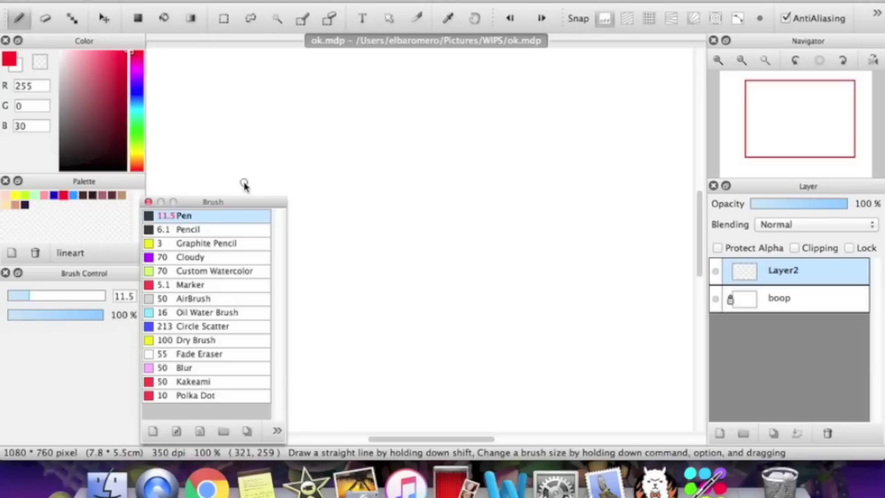
- Draw a red test zigzag with the 11.5 px Pen, undoing the first attempt and redrawing it larger
mouse_move(352, 113)
left_mouse_down()
mouse_move(343, 162)
mouse_move(405, 287)
mouse_move(435, 296)
left_mouse_up()
key("super+z")
mouse_move(318, 136)
left_mouse_down()
mouse_move(588, 93)
mouse_move(295, 263)
mouse_move(649, 134)
mouse_move(449, 328)
left_mouse_up()
- Test the Pencil brush at size 14.5 with a red stroke and clear everything drawn on Layer2
left_click(226, 224)
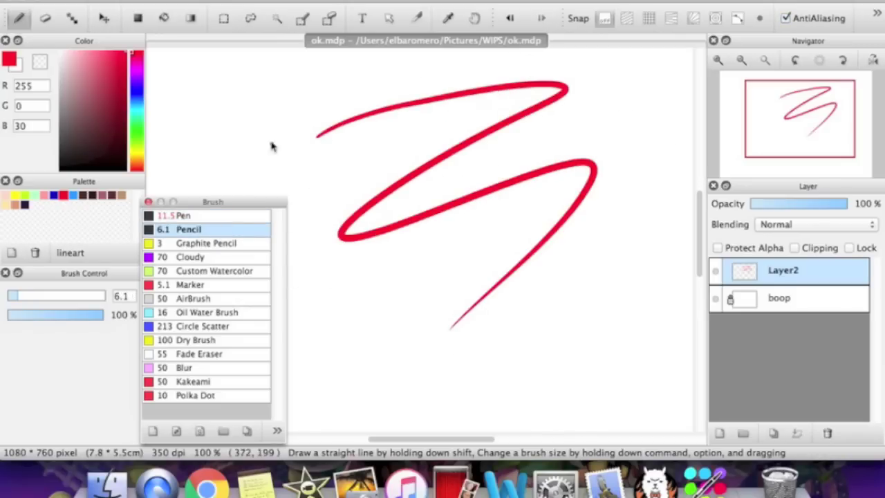
left_click(35, 295)
mouse_move(214, 139)
left_mouse_down()
mouse_move(224, 130)
mouse_move(284, 159)
mouse_move(324, 276)
left_mouse_up()
key("Delete")
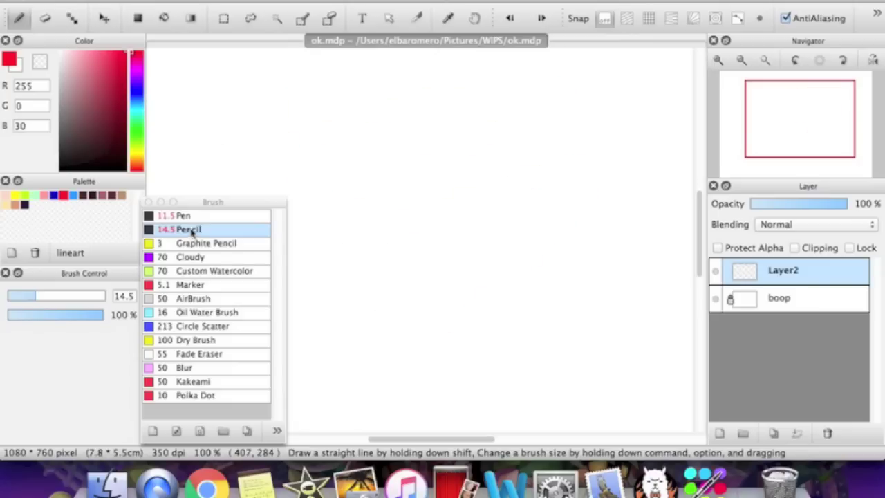
- Examine the Pencil's brush settings, toggling Opacity by Pressure off and on, and discard the changes
double_click(185, 230)
mouse_move(451, 125)
left_mouse_down()
mouse_move(448, 92)
mouse_move(432, 67)
left_mouse_up()
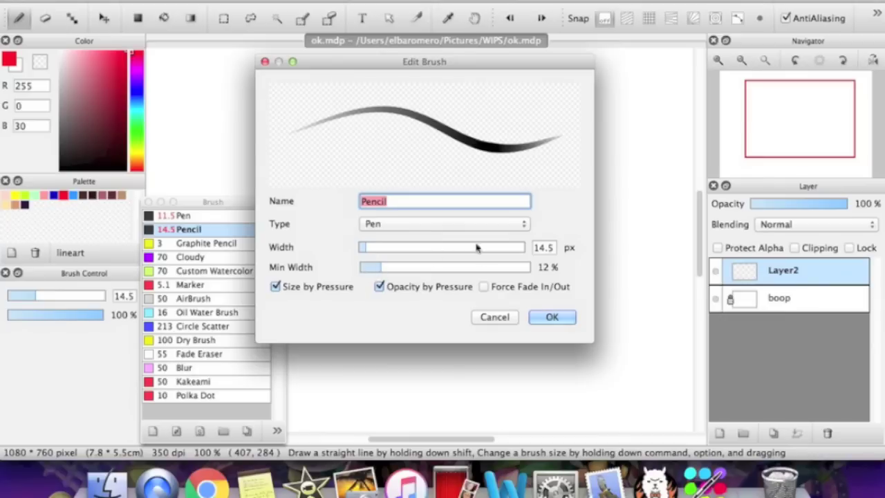
left_click(421, 289)
left_click(420, 289)
left_click(496, 317)
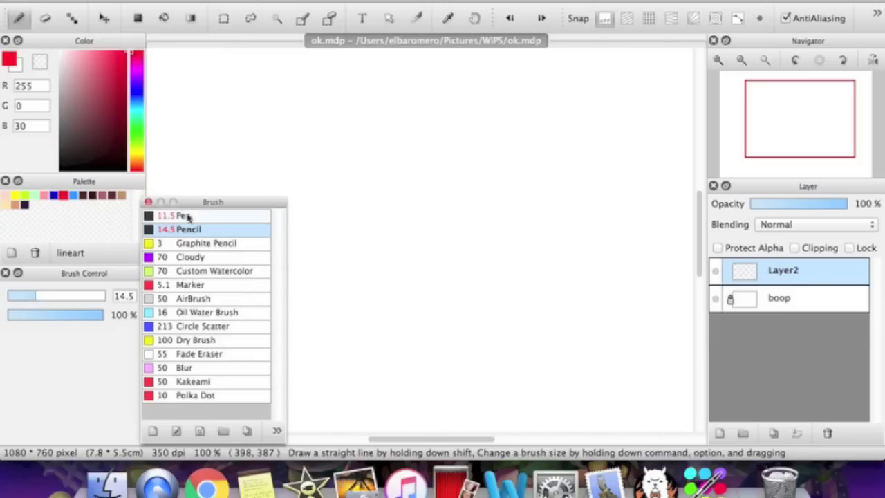
- Fill the canvas with the Polka Dot brush, undo the dots, and set the brush interval to 20
mouse_move(205, 206)
left_mouse_down()
mouse_move(207, 190)
mouse_move(210, 207)
left_mouse_up()
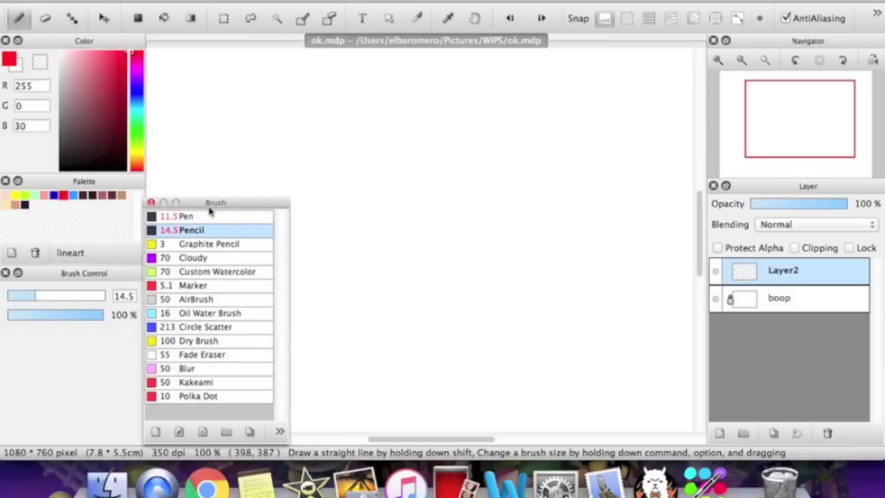
left_click(163, 397)
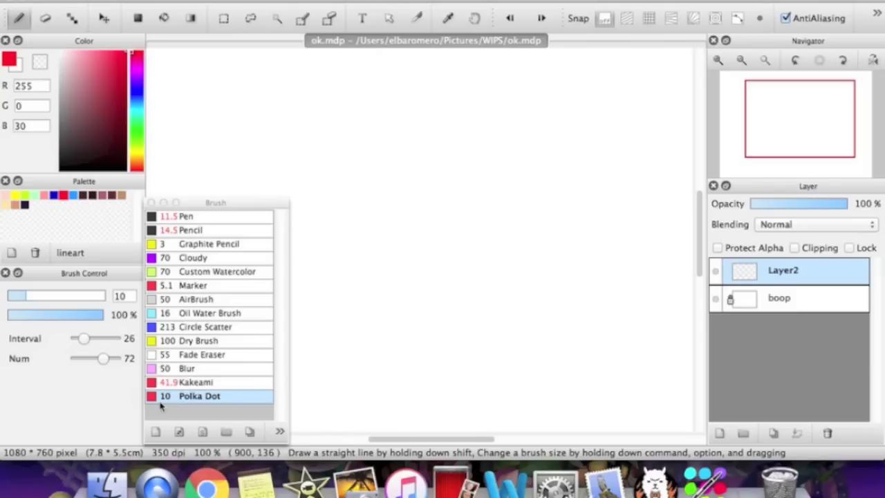
left_click(216, 399)
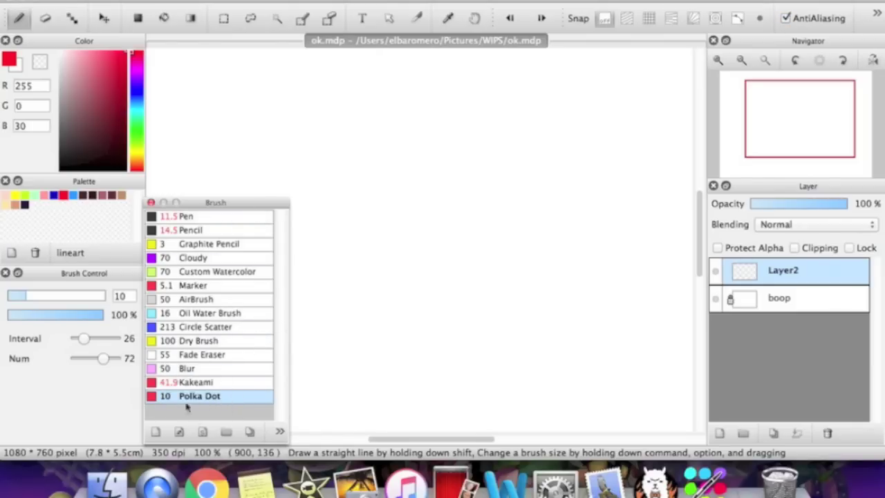
mouse_move(247, 73)
left_mouse_down()
mouse_move(577, 90)
mouse_move(666, 85)
left_mouse_up()
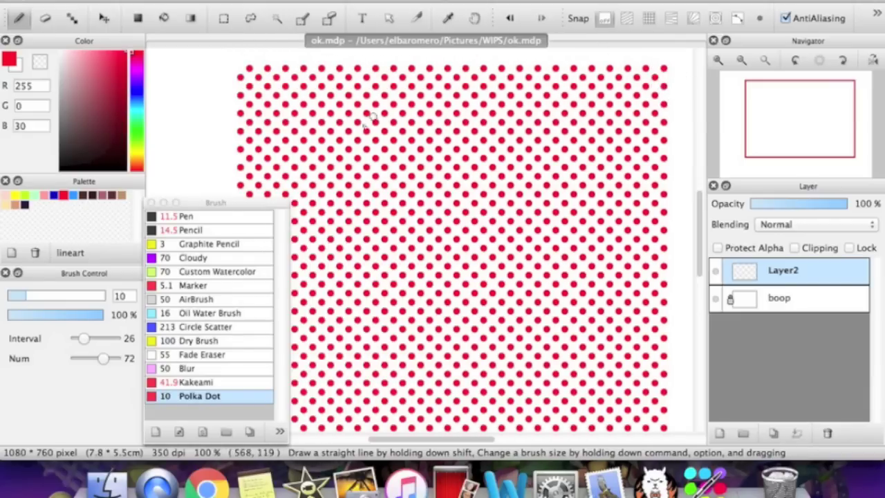
key("super+z")
left_click(80, 338)
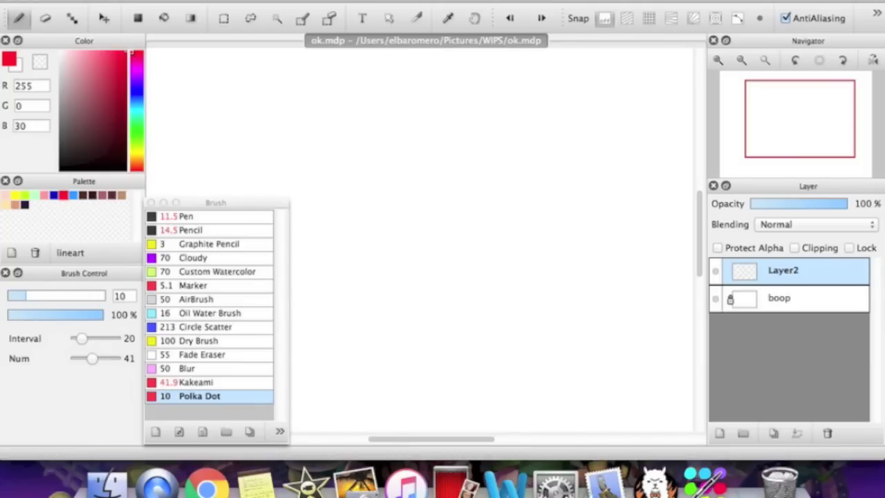
- Show the Brush Preview as an enlarged floating panel above the Brush list and set the Polka Dot interval to 59
left_click(430, 0)
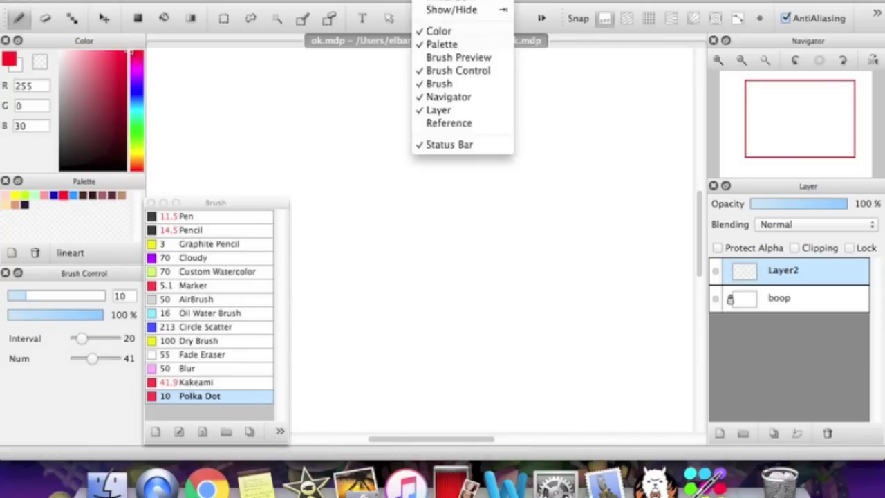
left_click(467, 62)
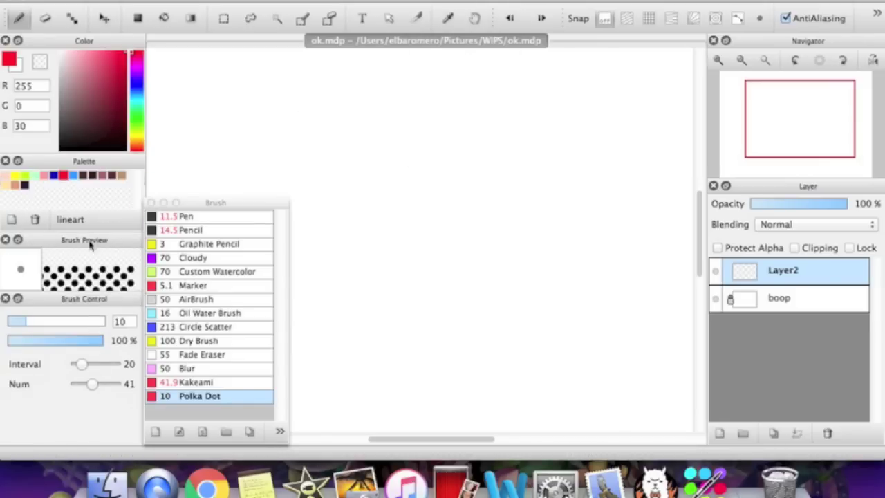
mouse_move(112, 249)
left_mouse_down()
mouse_move(290, 98)
mouse_move(267, 83)
left_mouse_up()
left_click_drag(260, 130, 260, 186)
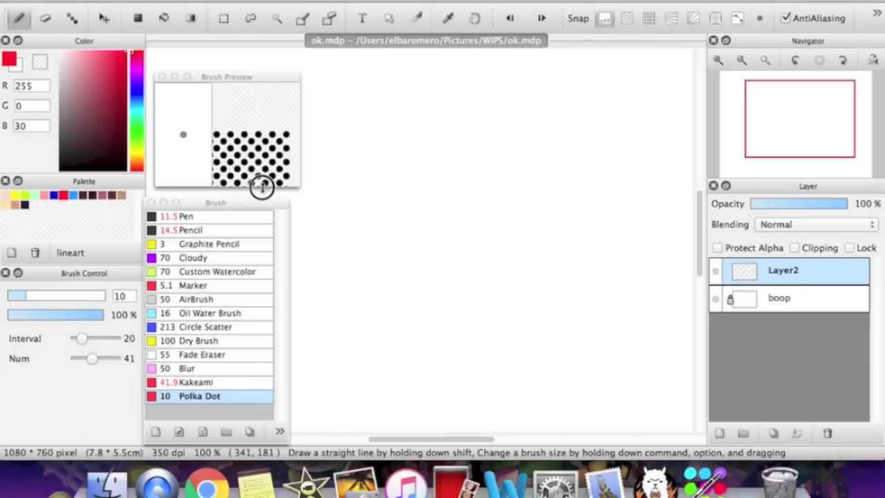
left_click_drag(83, 338, 98, 338)
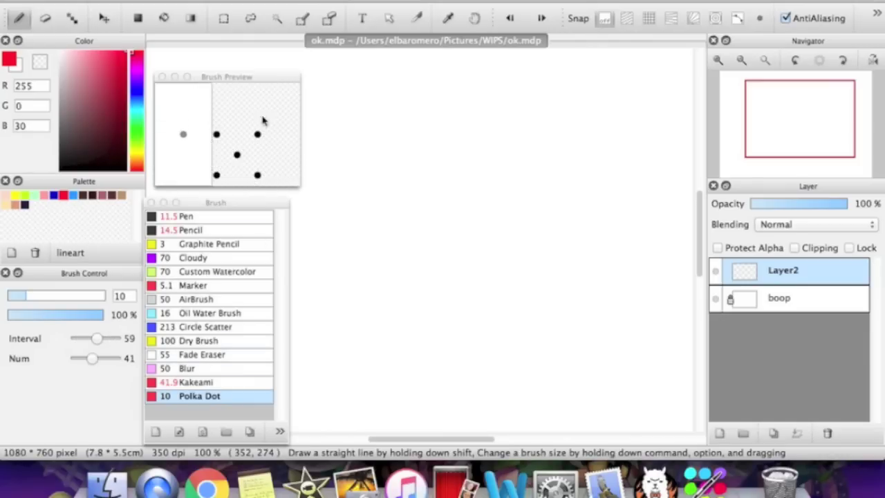
- Test the Pen brush at size 16 with several red diagonal strokes across the canvas, undoing each one
left_click(187, 216)
left_click_drag(355, 99, 394, 194)
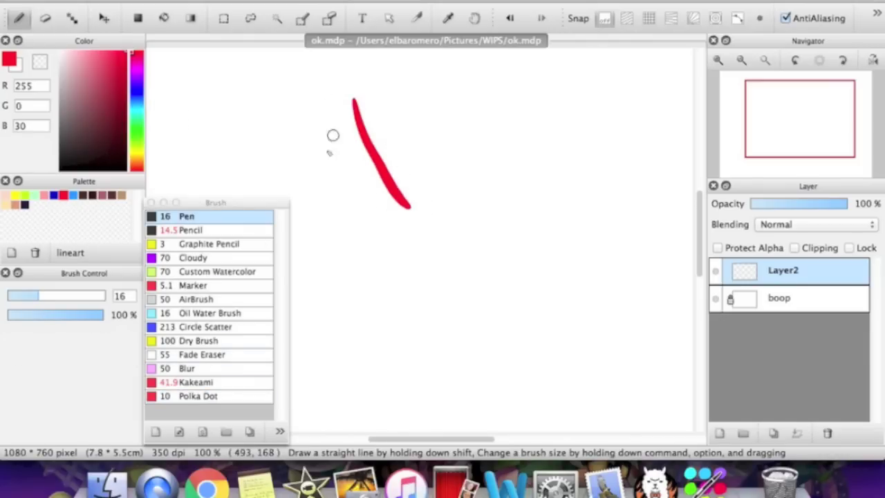
key("super+z")
mouse_move(386, 139)
left_mouse_down()
mouse_move(405, 182)
mouse_move(418, 311)
left_mouse_up()
key("super+z")
left_click_drag(302, 79, 493, 341)
key("super+z")
mouse_move(302, 69)
left_mouse_down()
mouse_move(406, 203)
mouse_move(533, 336)
left_mouse_up()
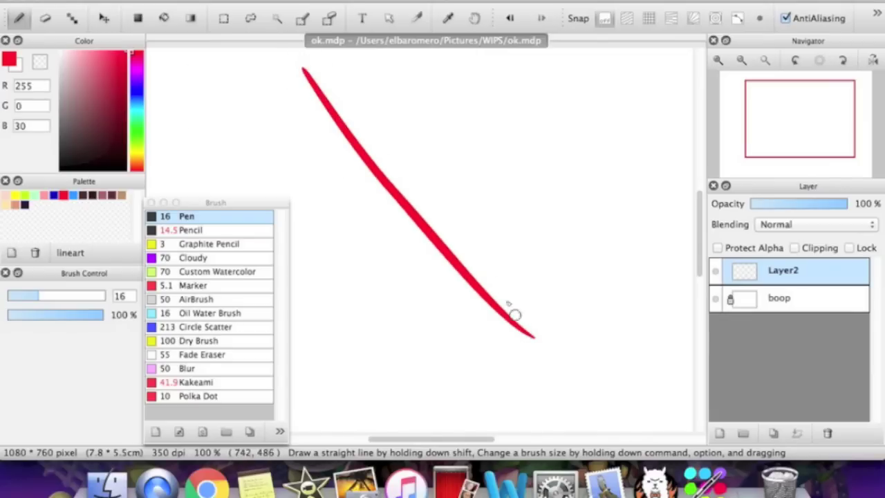
key("super+z")
mouse_move(290, 109)
left_mouse_down()
mouse_move(369, 236)
mouse_move(482, 324)
left_mouse_up()
key("super+z")
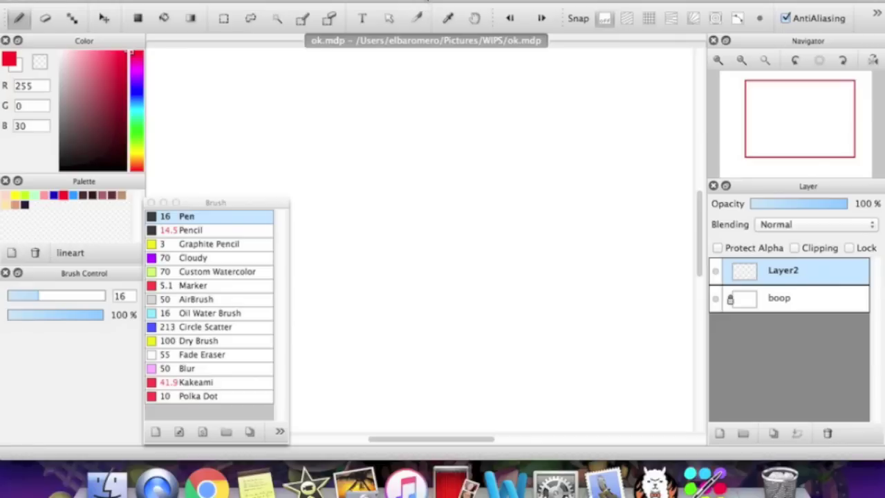
- Switch the color picker to the Color Wheel, enlarge the Palette area upward, and return the picker to the Color Bar
left_click(325, 1)
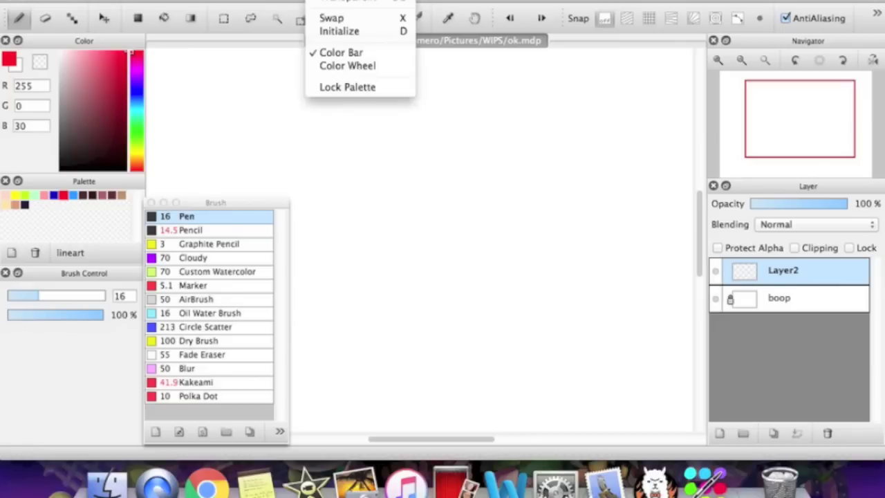
left_click(339, 65)
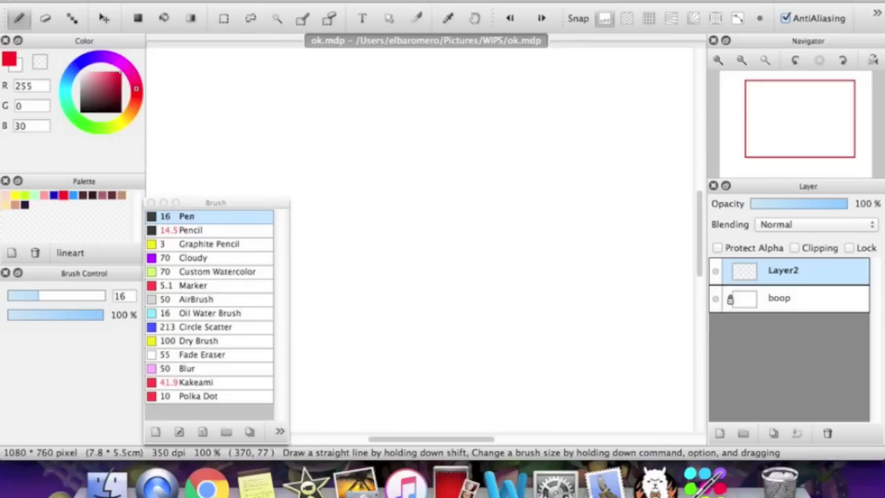
mouse_move(140, 172)
left_mouse_down()
mouse_move(144, 241)
mouse_move(150, 161)
left_mouse_up()
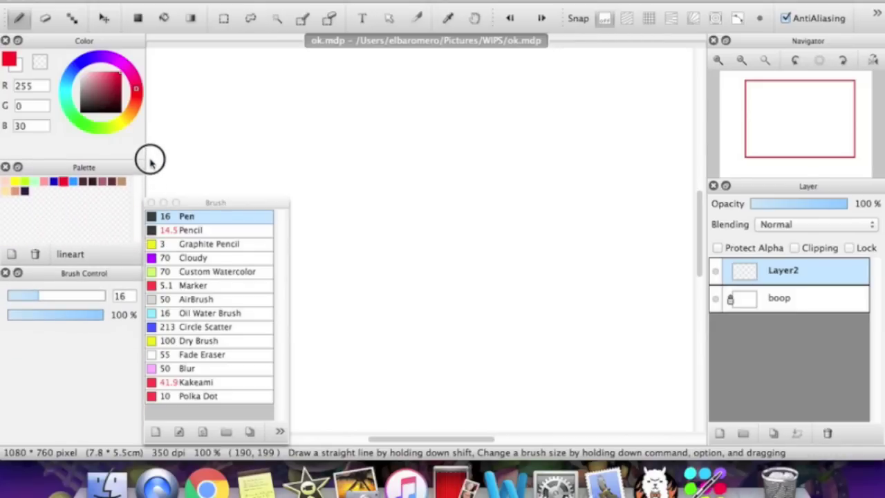
left_click(321, 0)
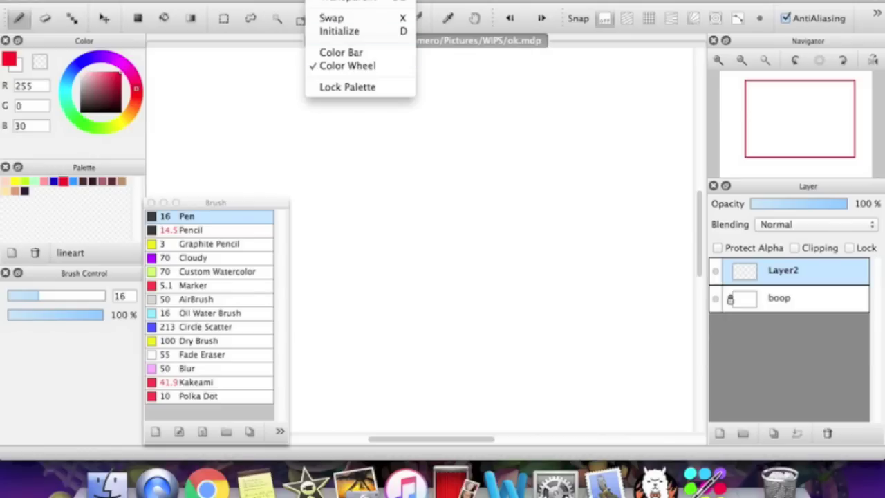
left_click(339, 53)
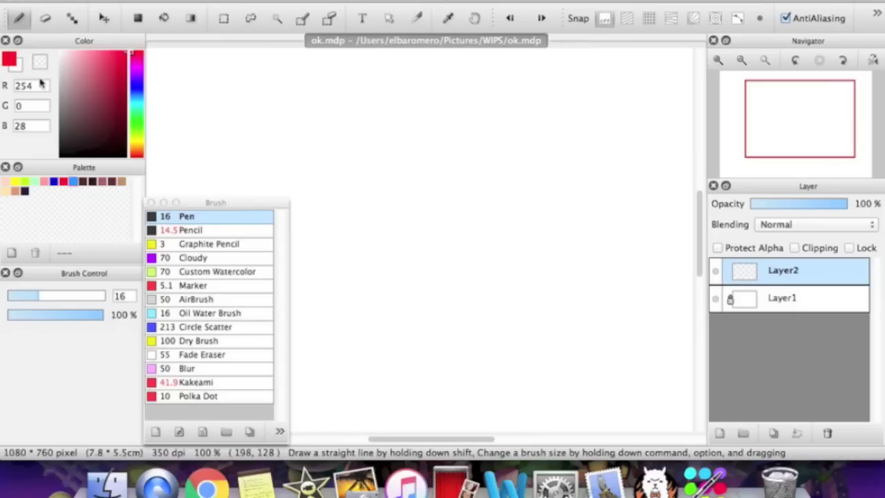
- Choose the dark brown Hair palette color and paint a thick diagonal band of Pen strokes on the canvas
left_click(6, 182)
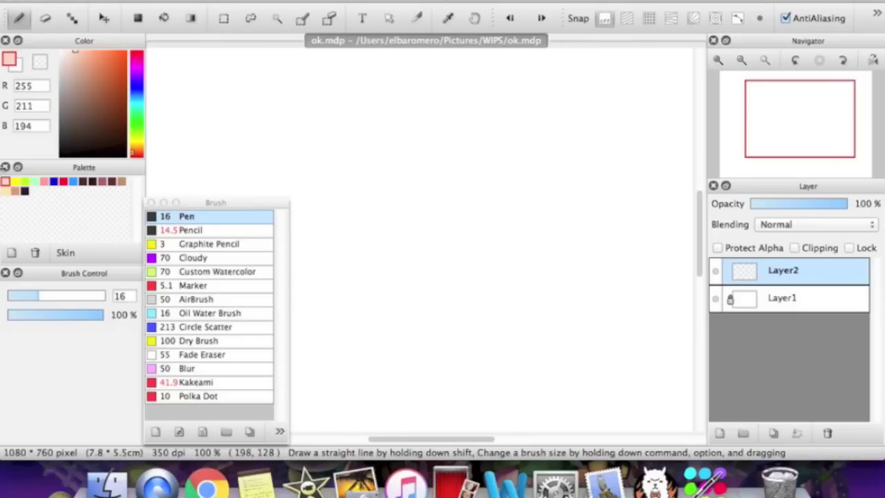
left_click(83, 181)
mouse_move(306, 100)
left_mouse_down()
mouse_move(403, 276)
mouse_move(349, 159)
mouse_move(303, 103)
mouse_move(394, 280)
mouse_move(304, 101)
mouse_move(315, 99)
mouse_move(390, 258)
mouse_move(405, 263)
mouse_move(324, 102)
mouse_move(401, 251)
mouse_move(421, 280)
left_mouse_up()
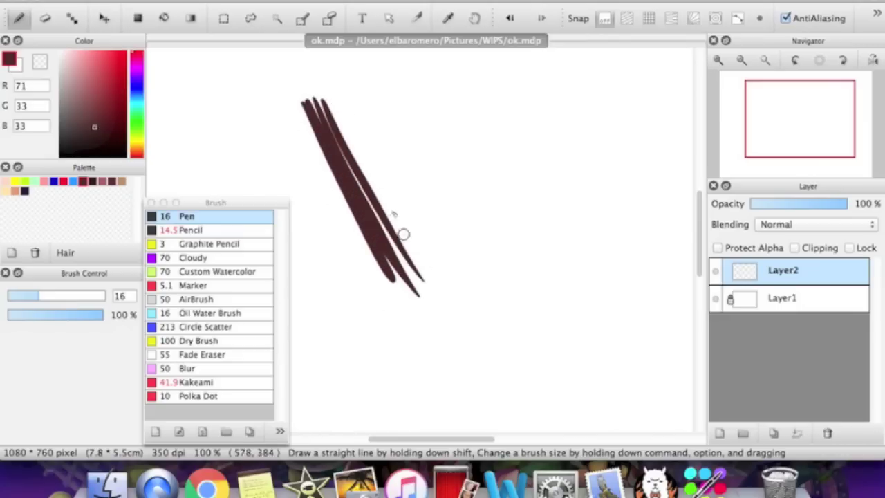
left_click_drag(320, 99, 435, 302)
left_click_drag(353, 170, 406, 273)
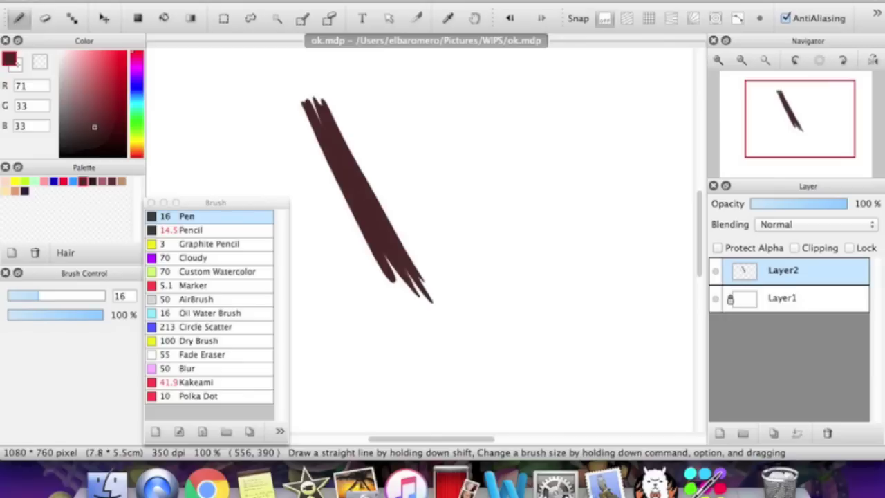
- Swap the foreground and background colors, choose the Hair Shade palette color, and paint a shading stroke along the brown band
left_click(13, 61)
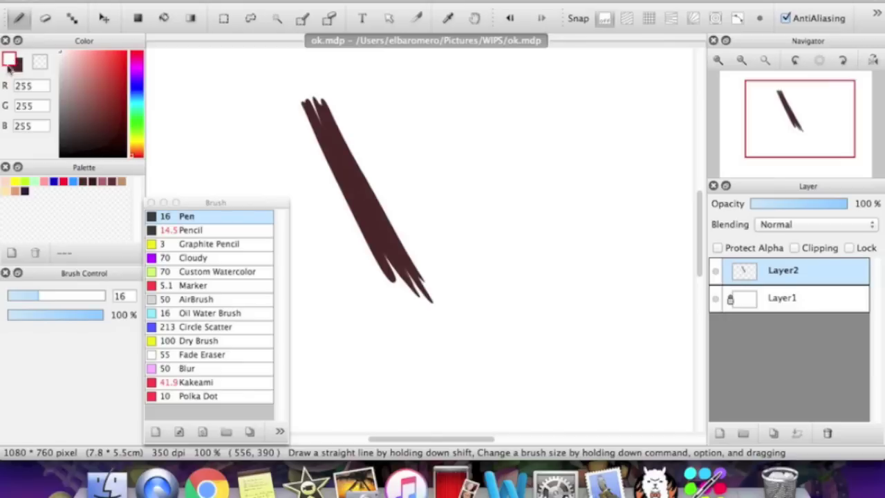
left_click(93, 181)
left_click_drag(338, 148, 394, 270)
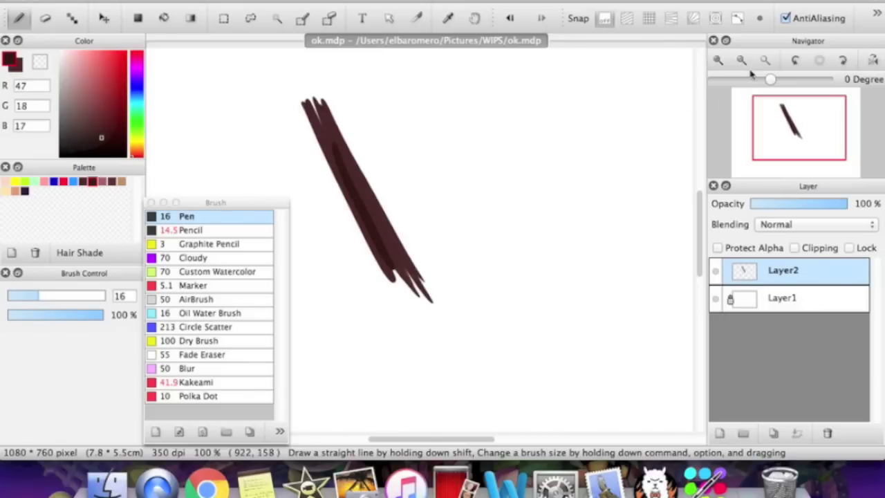
- Undo the shading stroke and test diagonal strokes while swapping between the two hair colors
left_click(719, 61)
key("super+z")
left_click_drag(289, 93, 373, 267)
left_click(17, 65)
mouse_move(306, 85)
left_mouse_down()
mouse_move(442, 309)
mouse_move(323, 88)
mouse_move(466, 307)
left_mouse_up()
left_click_drag(309, 74, 474, 319)
left_click(304, 143, "alt")
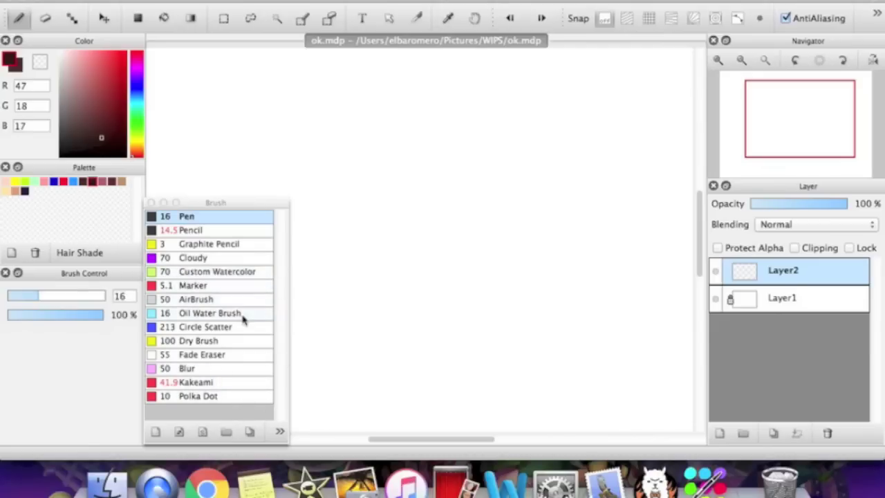
- Paint a large red area with the Cloudy brush at size 135 using the lineart palette color
left_click(208, 260)
left_click(102, 296)
left_click(64, 182)
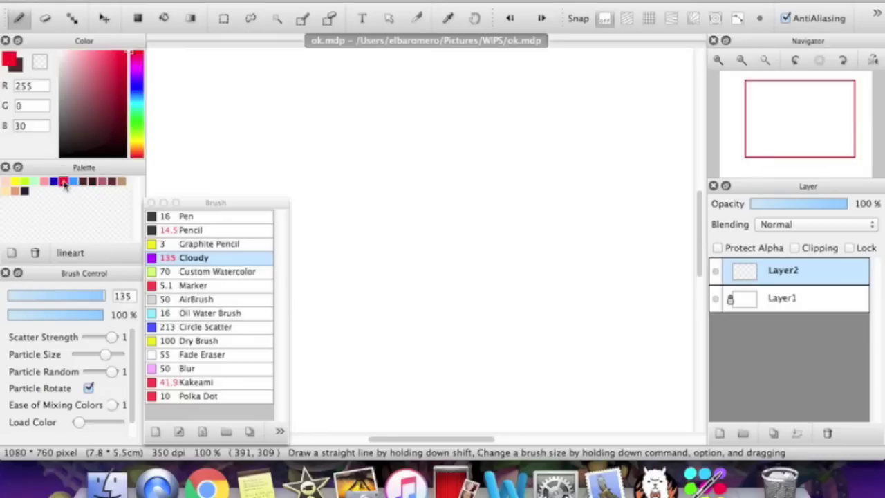
mouse_move(389, 179)
left_mouse_down()
mouse_move(299, 181)
mouse_move(295, 292)
mouse_move(480, 327)
mouse_move(633, 289)
mouse_move(661, 191)
mouse_move(596, 99)
left_mouse_up()
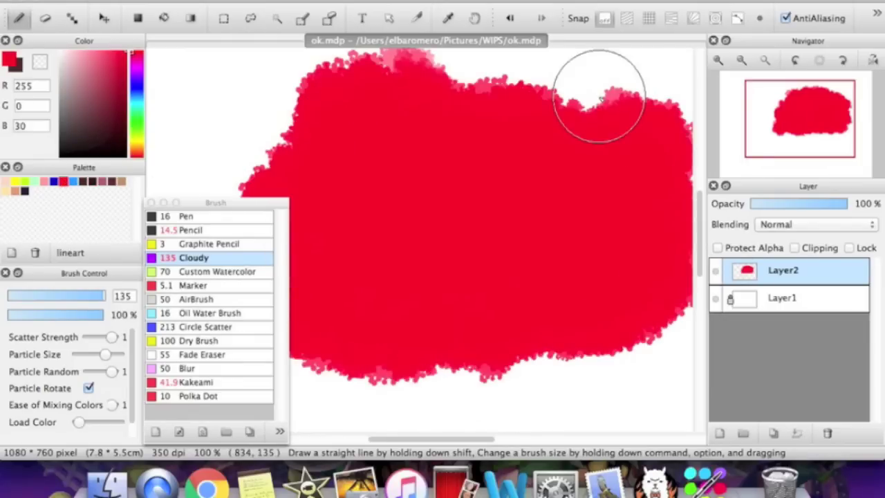
- Erase part of the red area's lower edge with the Eraser tool at size 20 and undo the erasing
left_click(46, 21)
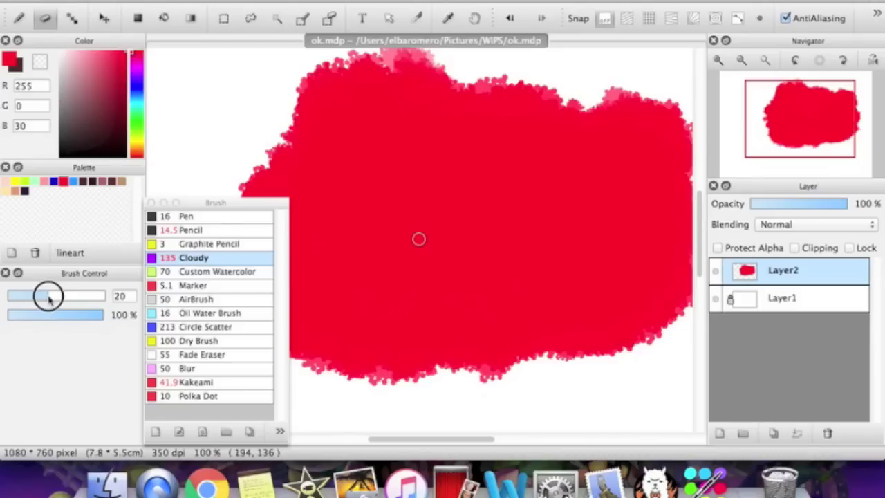
mouse_move(462, 376)
left_mouse_down()
mouse_move(476, 361)
mouse_move(472, 375)
mouse_move(505, 384)
mouse_move(518, 363)
mouse_move(492, 366)
mouse_move(567, 355)
mouse_move(524, 369)
mouse_move(595, 344)
left_mouse_up()
key("super+z")
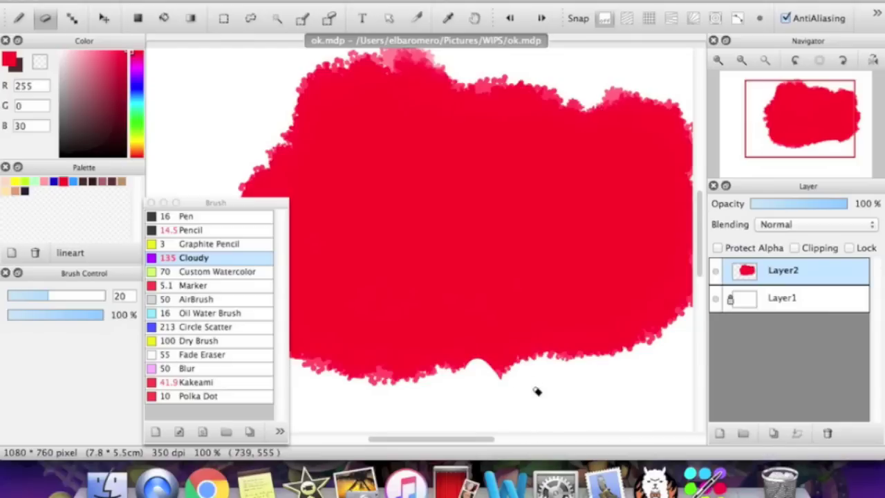
key("super+z")
- Erase the red area's lower edge with the Cloudy brush using the transparent color
key("b")
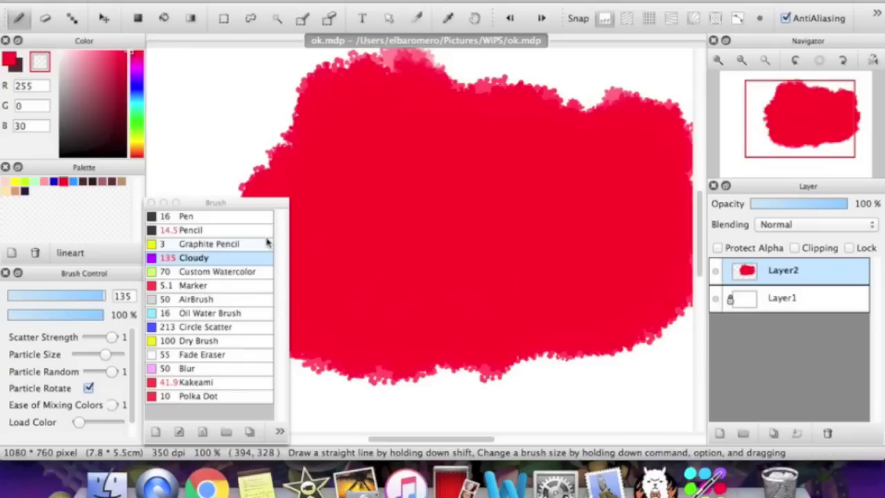
mouse_move(356, 401)
left_mouse_down()
mouse_move(401, 369)
mouse_move(471, 348)
mouse_move(505, 359)
mouse_move(519, 389)
left_mouse_up()
mouse_move(390, 190)
left_mouse_down()
mouse_move(468, 189)
mouse_move(602, 214)
left_mouse_up()
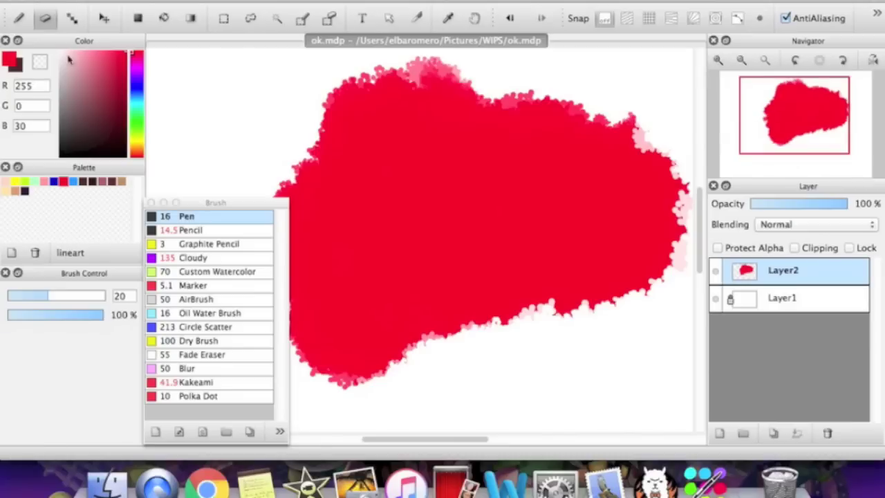
- Examine the Fade Eraser's brush settings, including its type and Soft Edge option, and erase soft streaks inside the red area
left_click(18, 18)
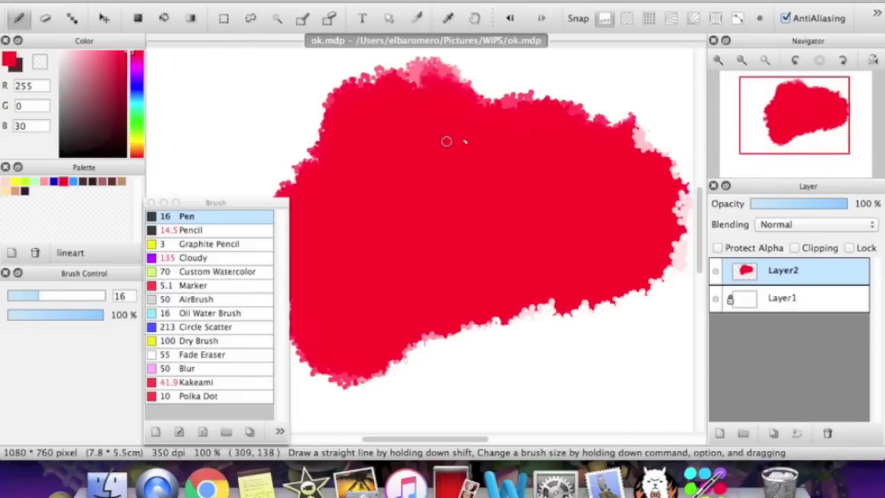
left_click_drag(791, 136, 790, 129)
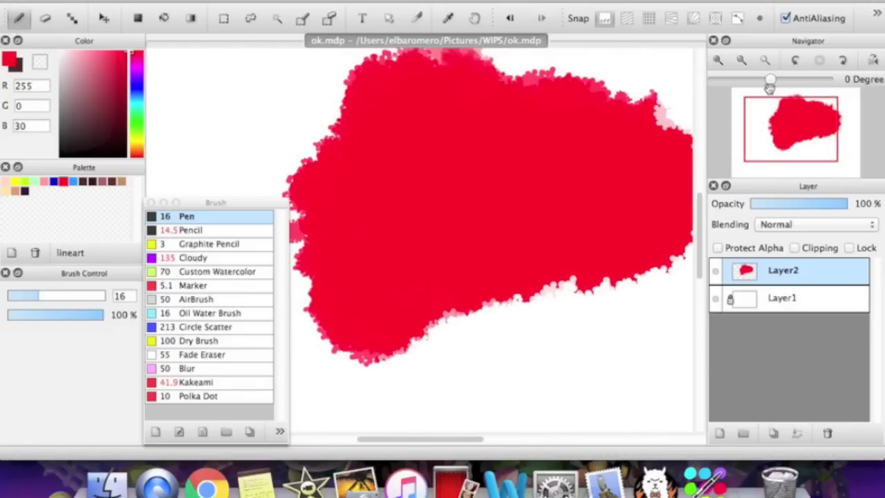
left_click(207, 209)
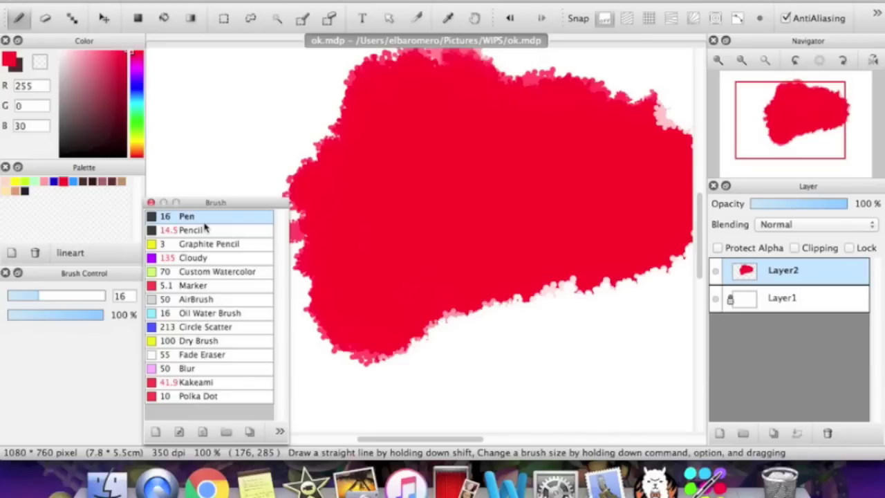
left_click(214, 357)
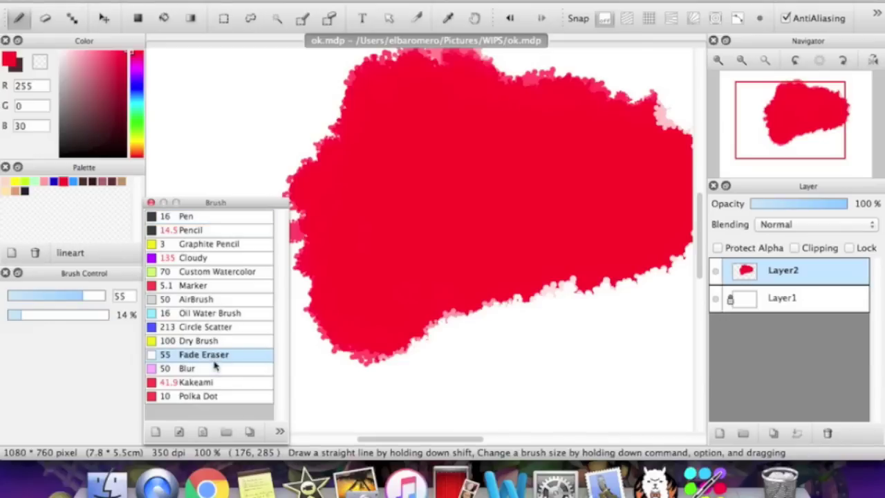
double_click(205, 355)
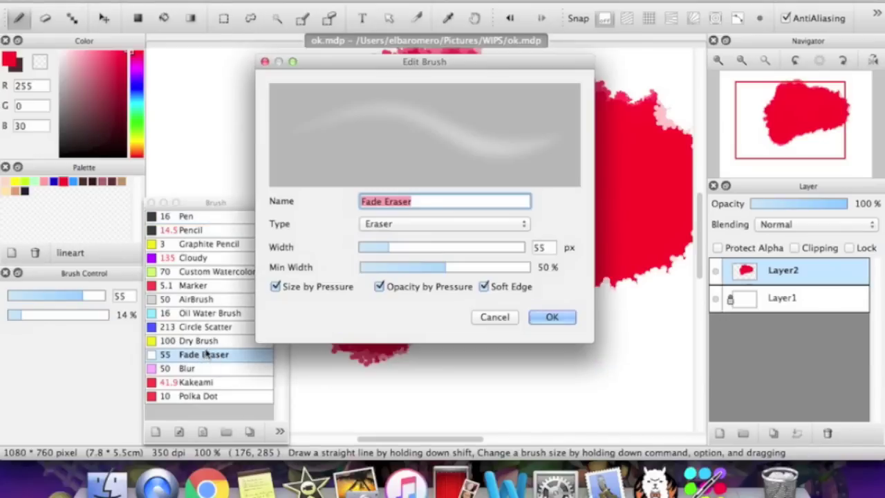
left_click_drag(484, 71, 548, 28)
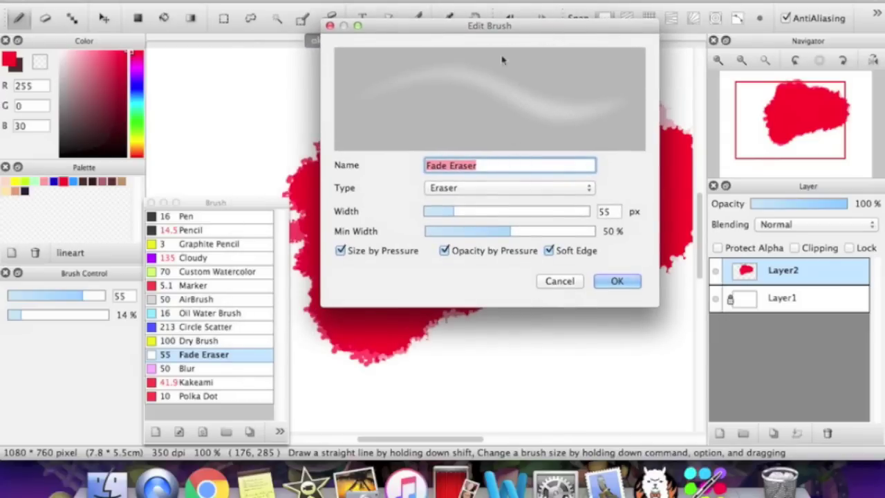
left_click(482, 192)
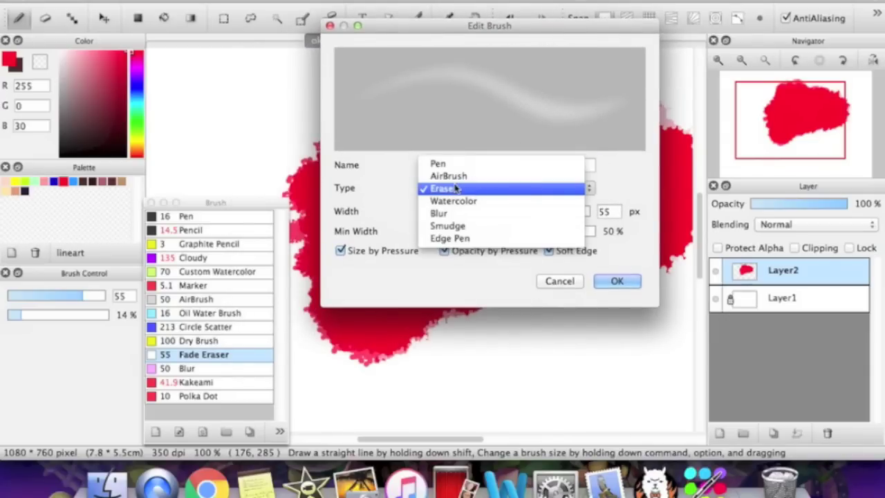
left_click(510, 191)
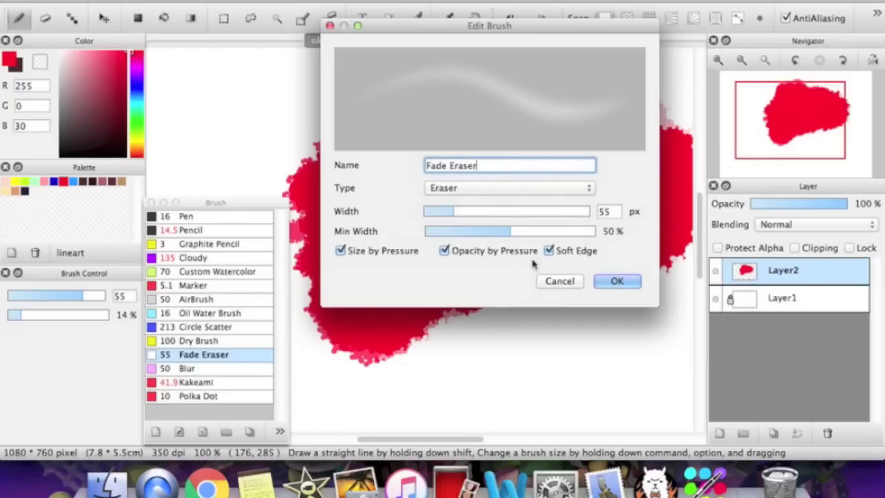
left_click(549, 251)
left_click(549, 251)
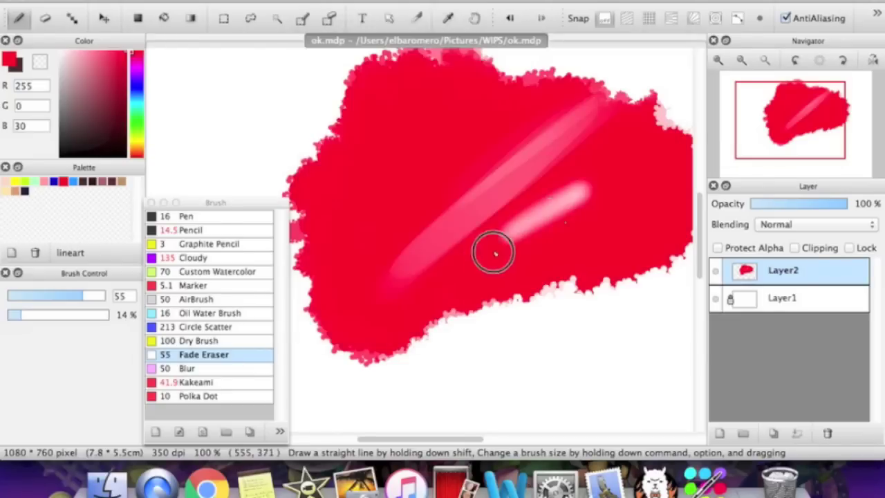
mouse_move(496, 253)
left_mouse_down()
mouse_move(585, 188)
mouse_move(488, 253)
left_mouse_up()
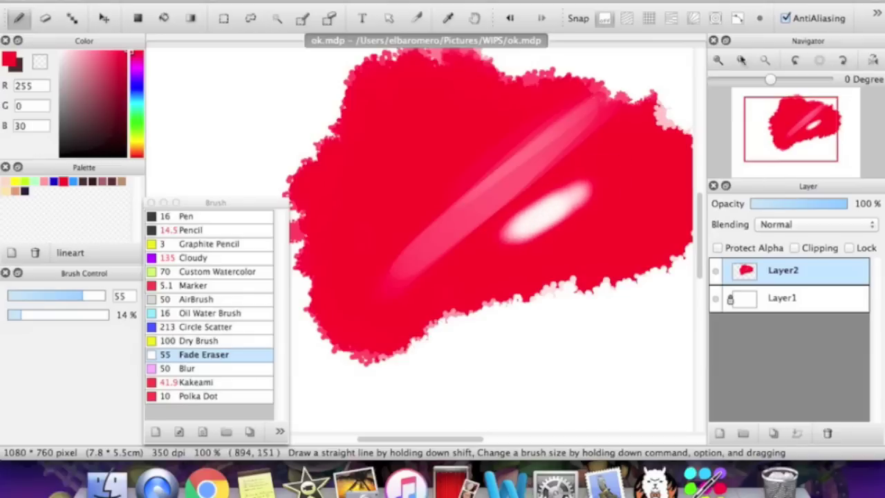
- Paint a soft red diagonal stroke in the blank area below the red shape with the AirBrush at size 50
left_click(721, 61)
left_click(721, 60)
left_click(807, 129)
left_click_drag(806, 129, 812, 161)
left_click(745, 62)
left_click(189, 300)
mouse_move(451, 177)
left_mouse_down()
mouse_move(516, 145)
mouse_move(382, 215)
mouse_move(646, 85)
mouse_move(322, 265)
mouse_move(665, 90)
mouse_move(470, 176)
left_mouse_up()
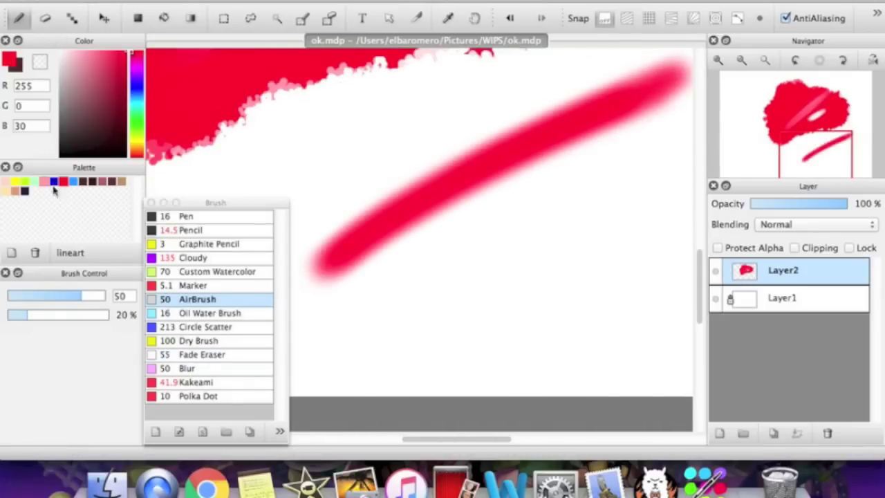
- Fade the lower edge of the red airbrush stroke with the Fade Eraser at size 55, and try the Eraser tool on it
left_click(212, 354)
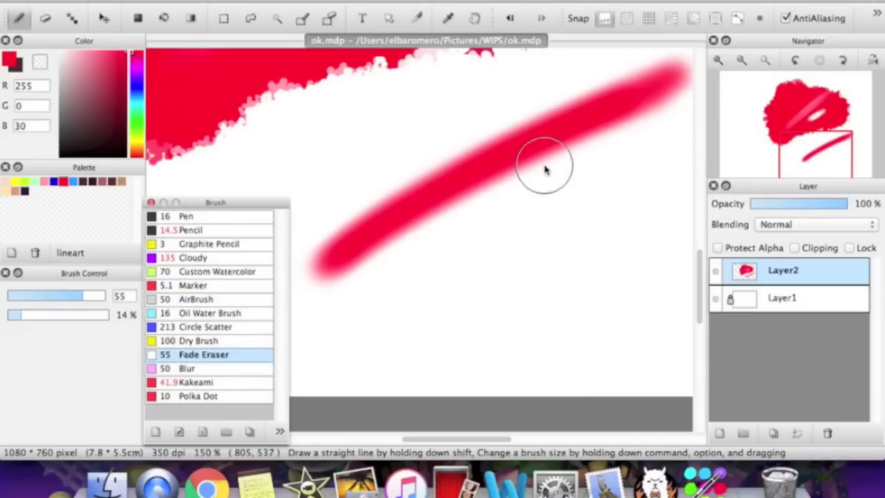
mouse_move(369, 270)
left_mouse_down()
mouse_move(448, 209)
mouse_move(692, 89)
left_mouse_up()
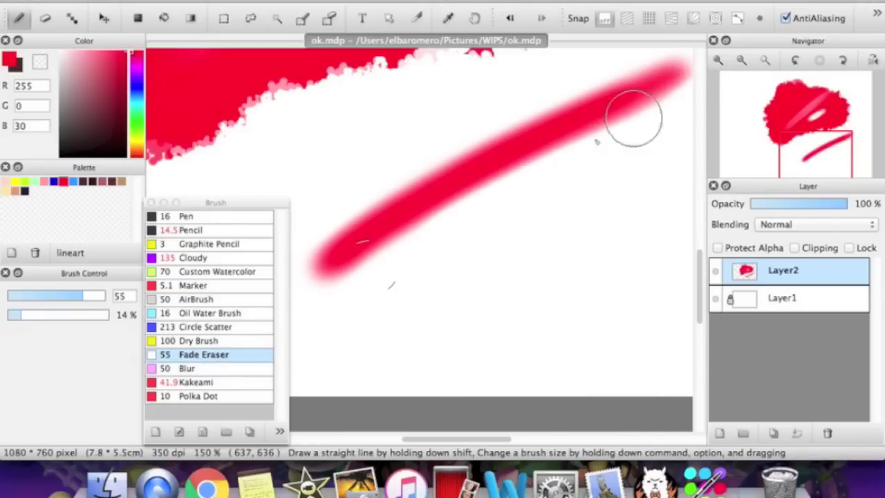
left_click_drag(345, 293, 731, 74)
mouse_move(329, 292)
left_mouse_down()
mouse_move(687, 70)
mouse_move(389, 247)
mouse_move(560, 131)
left_mouse_up()
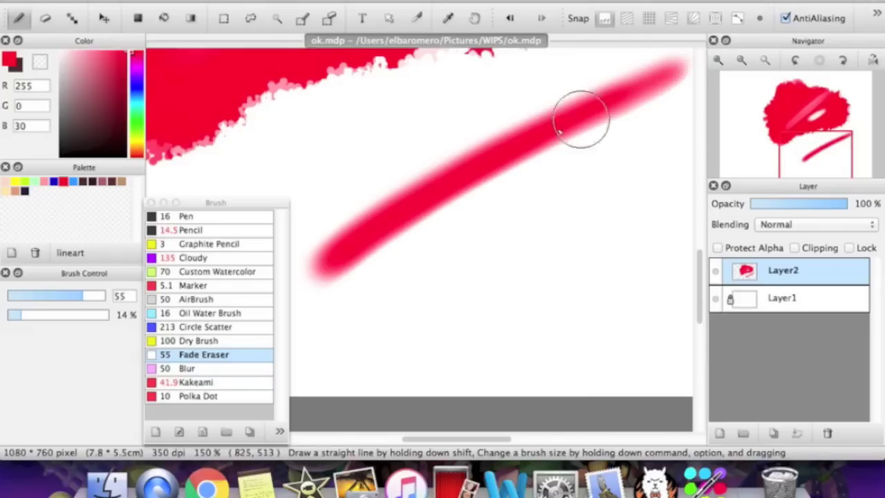
left_click(44, 18)
mouse_move(399, 246)
left_mouse_down()
mouse_move(587, 132)
mouse_move(384, 246)
left_mouse_up()
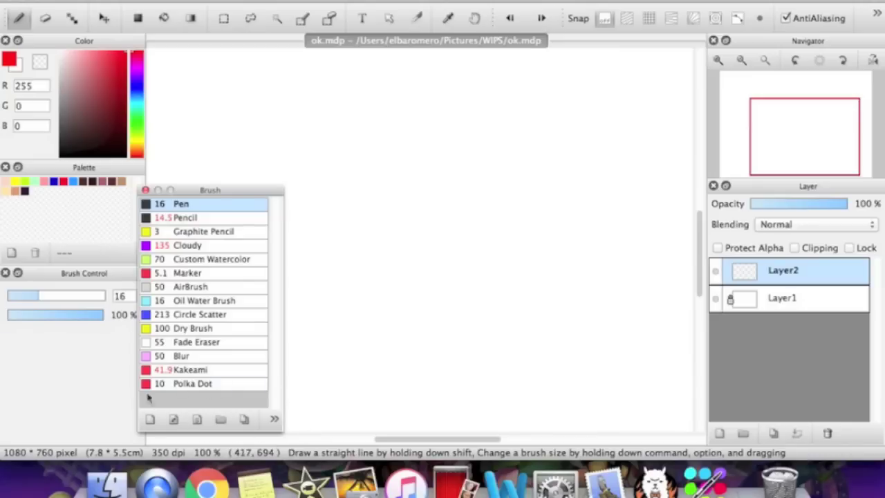
- Start a new brush and preview the AirBrush and Watercolor types for it
left_click(149, 419)
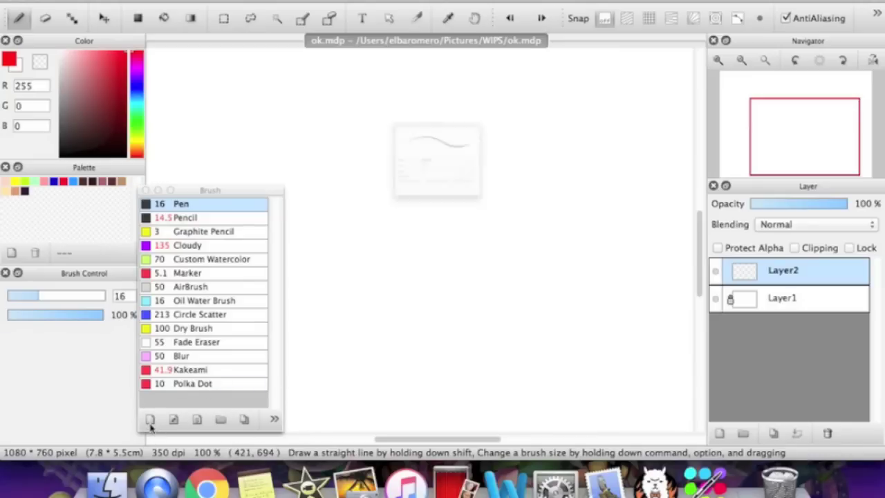
mouse_move(447, 20)
left_mouse_down()
mouse_move(438, 62)
mouse_move(442, 53)
left_mouse_up()
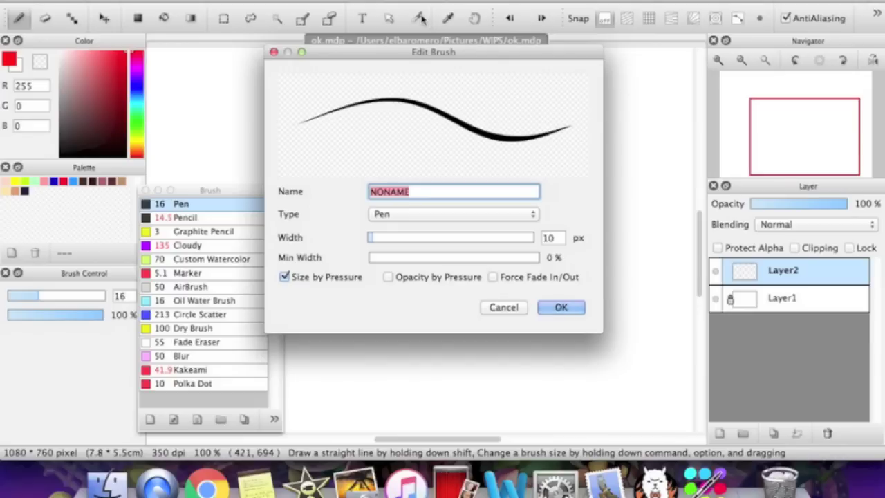
left_click_drag(434, 51, 472, 47)
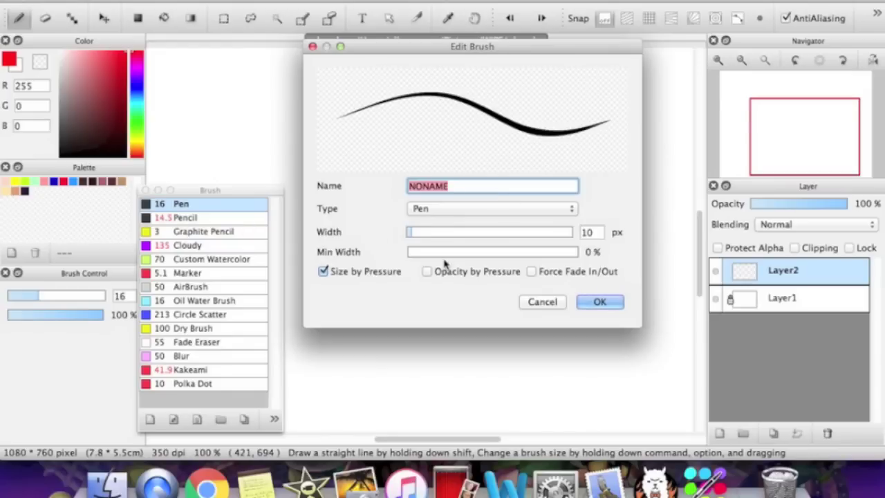
left_click(435, 211)
left_click(364, 189)
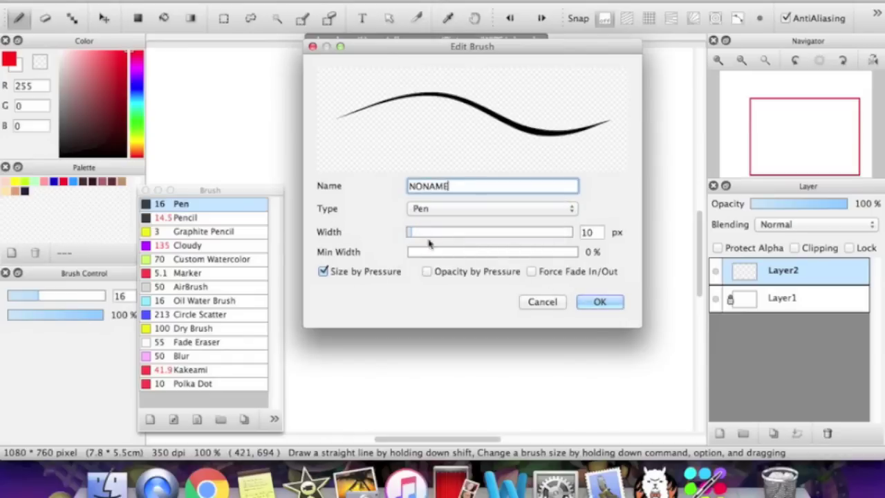
left_click(450, 209)
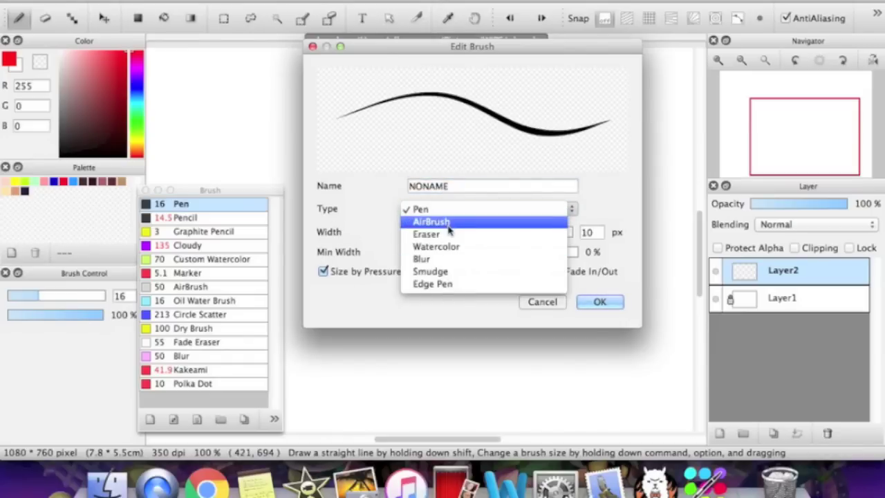
left_click(449, 222)
left_click(448, 207)
left_click(454, 235)
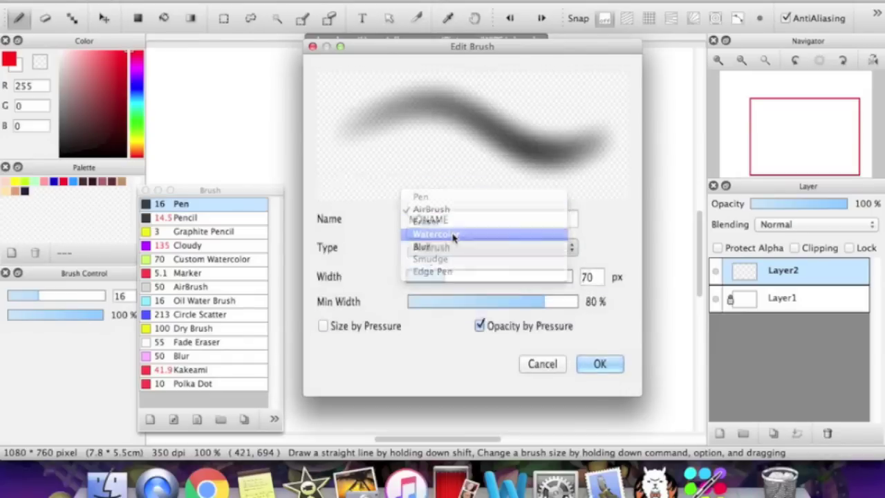
- Preview the Edge Pen and another brush type for the new brush, and close its settings without creating it
left_click_drag(515, 53, 438, 58)
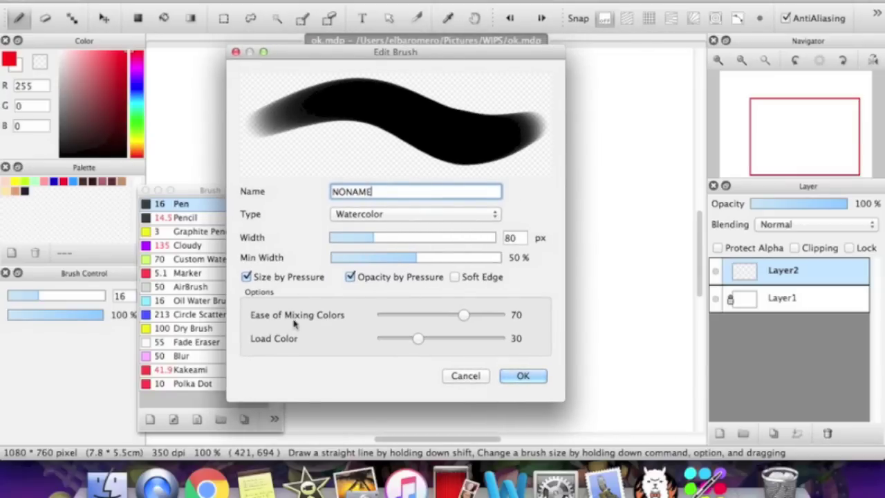
left_click(423, 216)
left_click(397, 252)
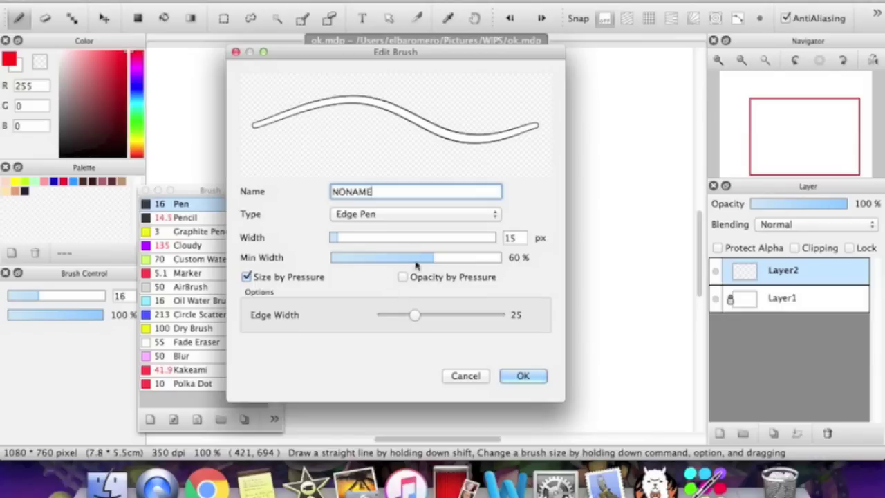
left_click(385, 213)
left_click(385, 351)
left_click_drag(430, 315, 471, 312)
left_click(408, 217)
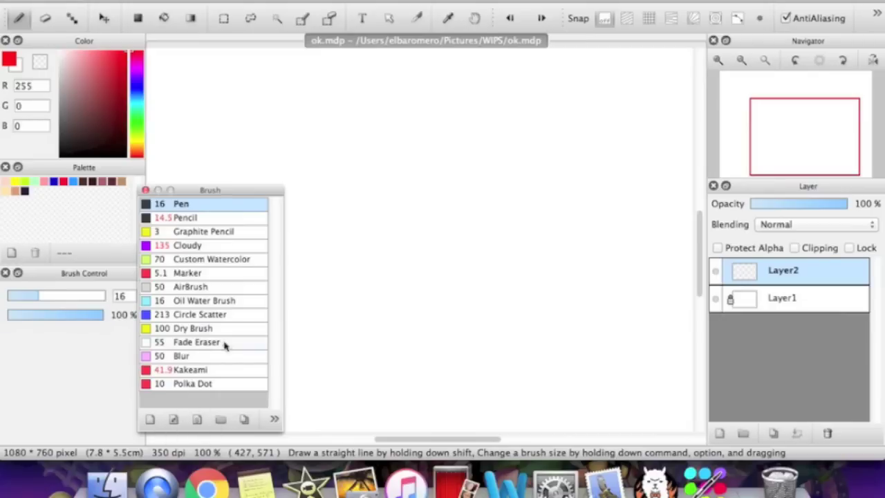
- Create a brush group named Lineart and move the Pen and Pencil brushes into it
left_click(220, 420)
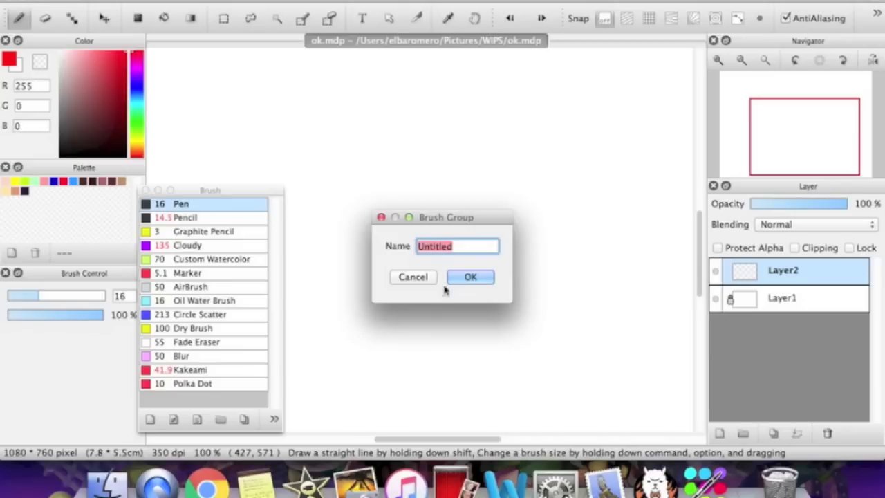
type("Lineart")
key("Return")
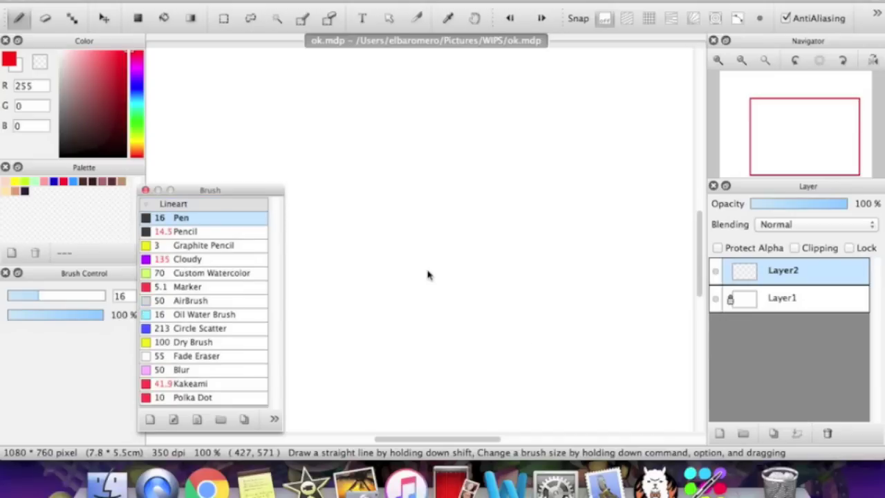
left_click_drag(218, 219, 222, 205)
mouse_move(203, 237)
left_mouse_down()
mouse_move(217, 213)
mouse_move(208, 206)
left_mouse_up()
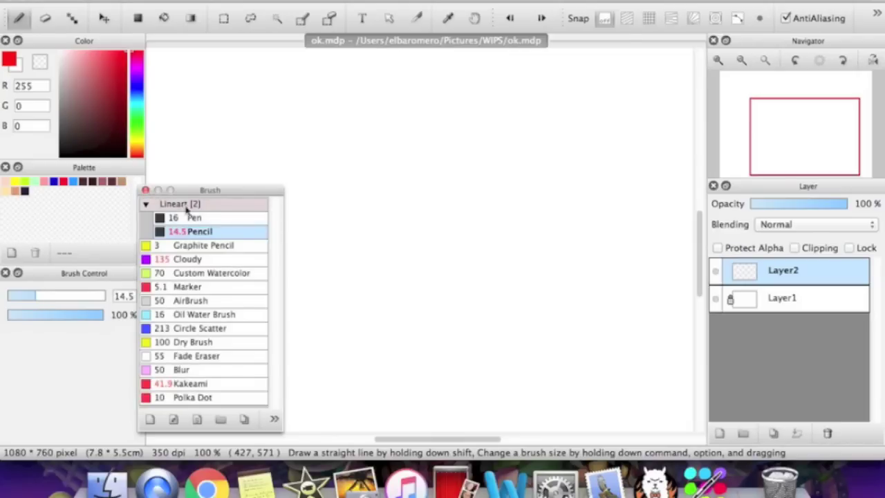
- Collapse and expand the Lineart brush group to show how it hides its brushes
left_click(146, 205)
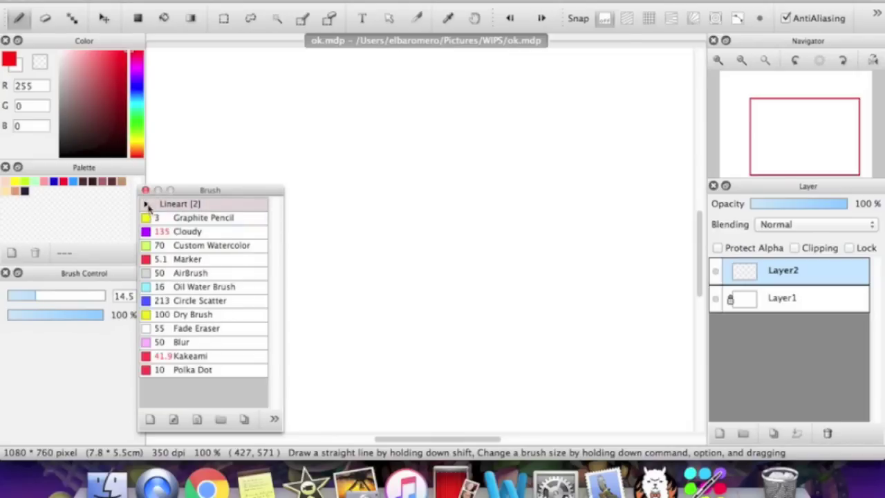
left_click(146, 204)
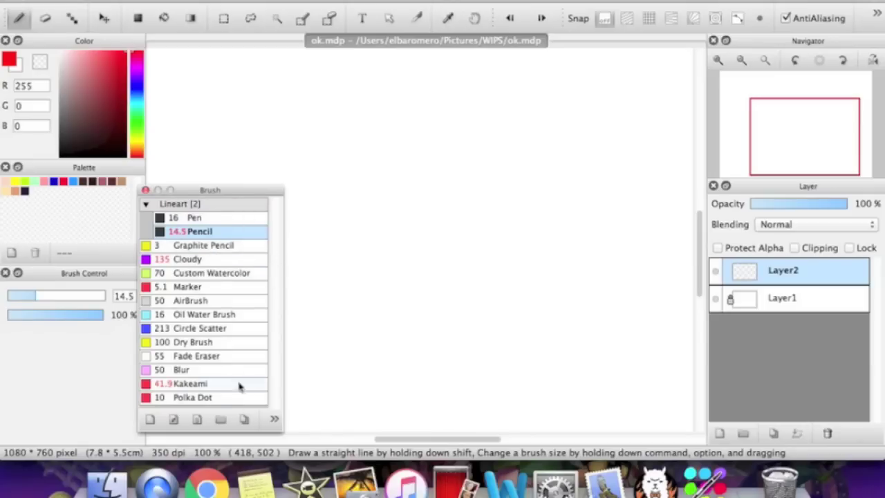
left_click(228, 206)
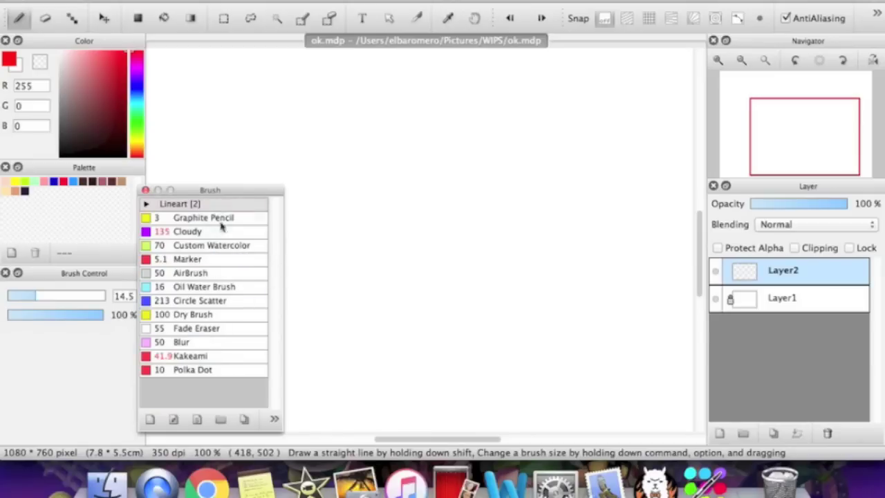
left_click(167, 209)
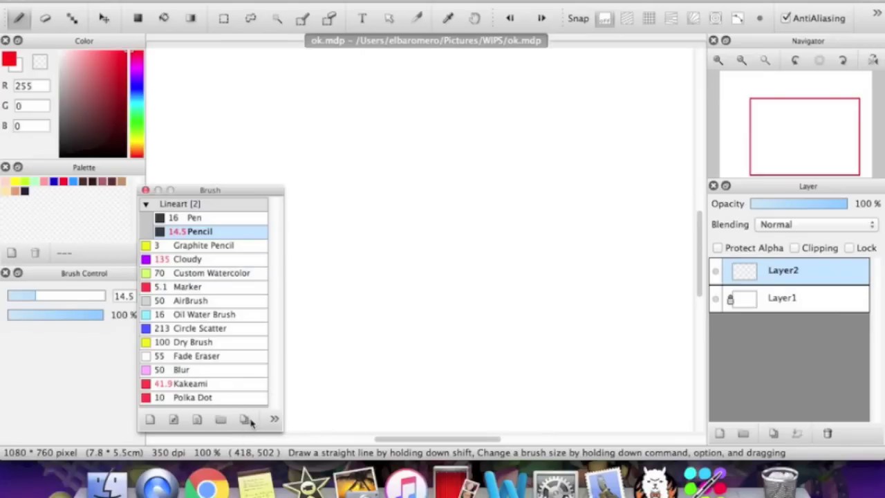
- Duplicate the Marker brush and set the copy's angle to 17
left_click(194, 287)
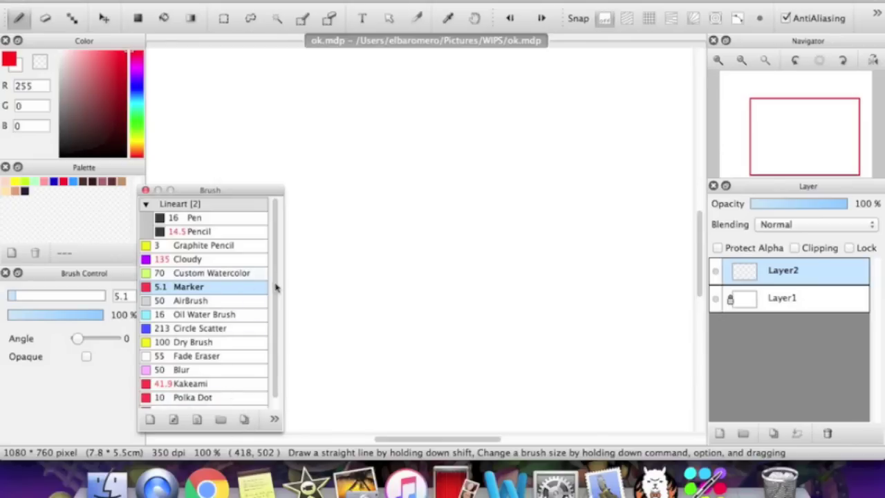
left_click_drag(274, 286, 273, 300)
left_click(214, 406)
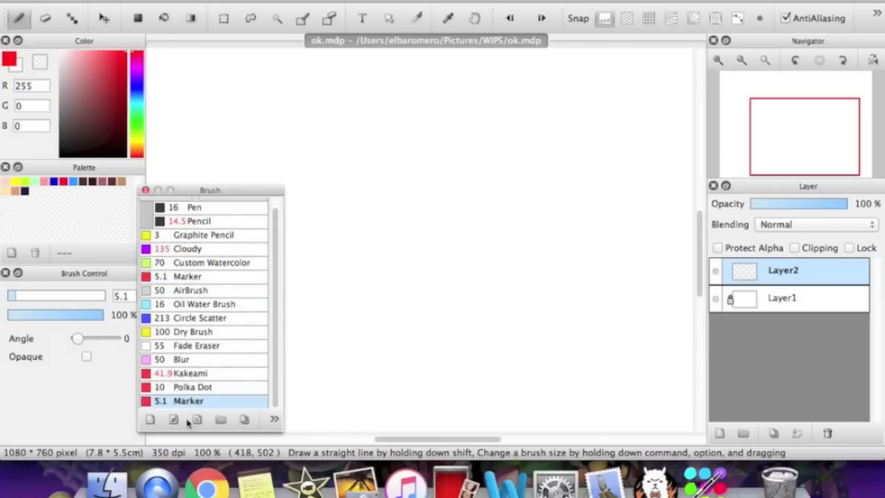
double_click(186, 401)
mouse_move(462, 61)
left_mouse_down()
mouse_move(540, 49)
mouse_move(453, 46)
left_mouse_up()
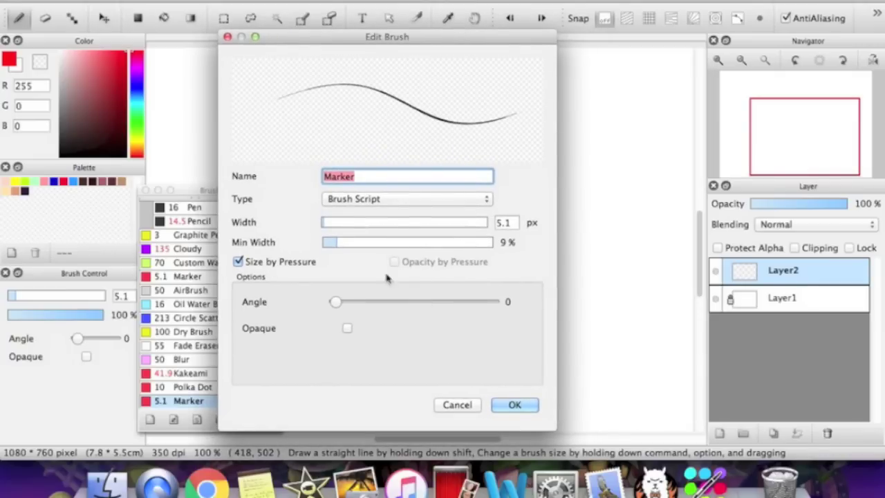
left_click_drag(336, 302, 362, 303)
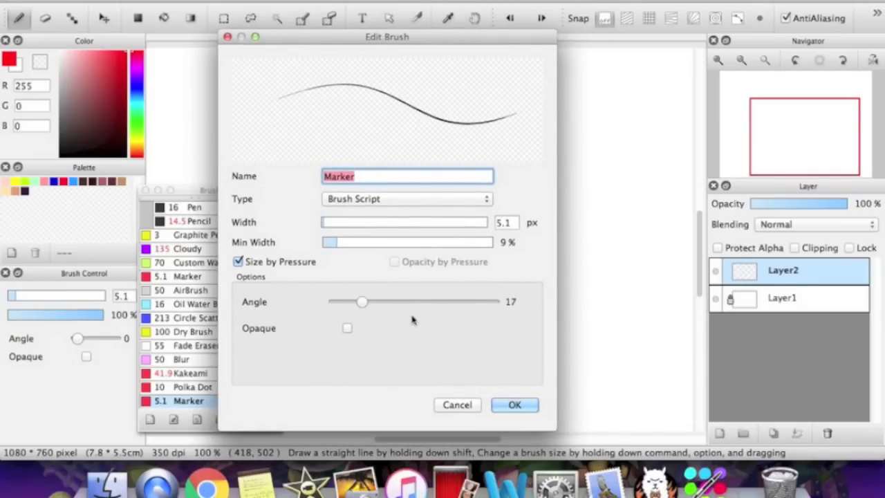
key("Return")
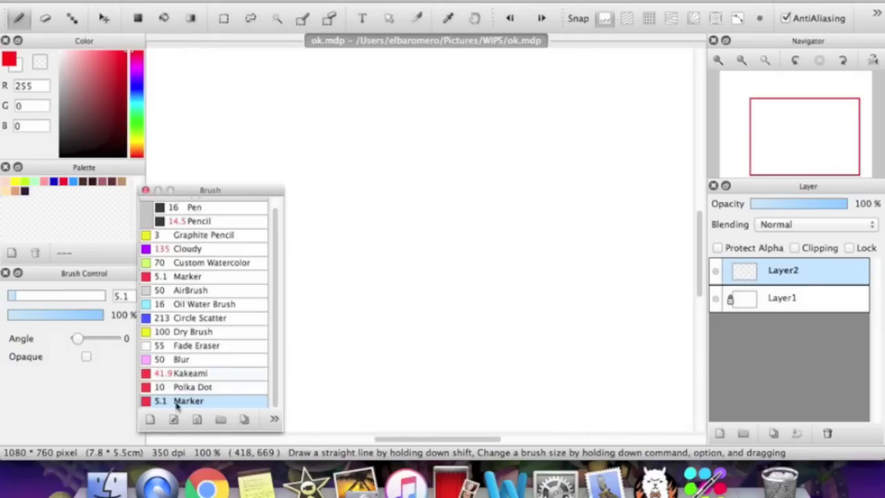
- Delete the duplicate Marker brush at the end of the brush list
left_click(274, 419)
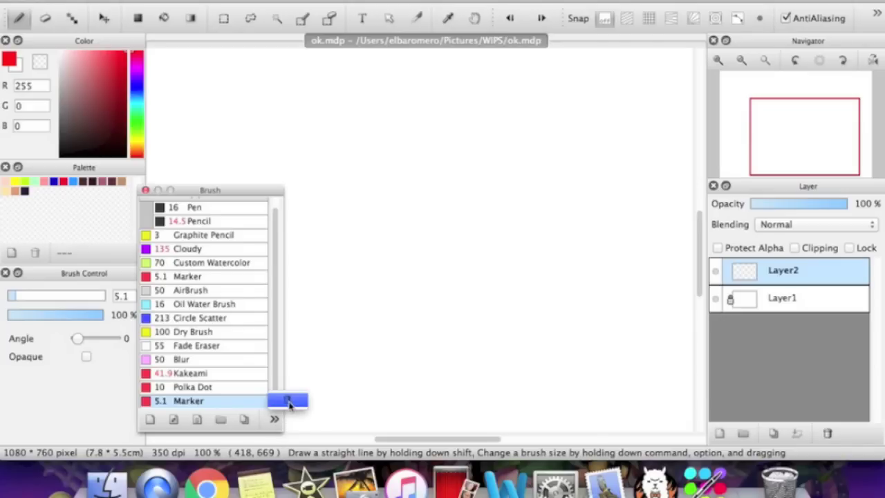
left_click(289, 401)
left_click(256, 322)
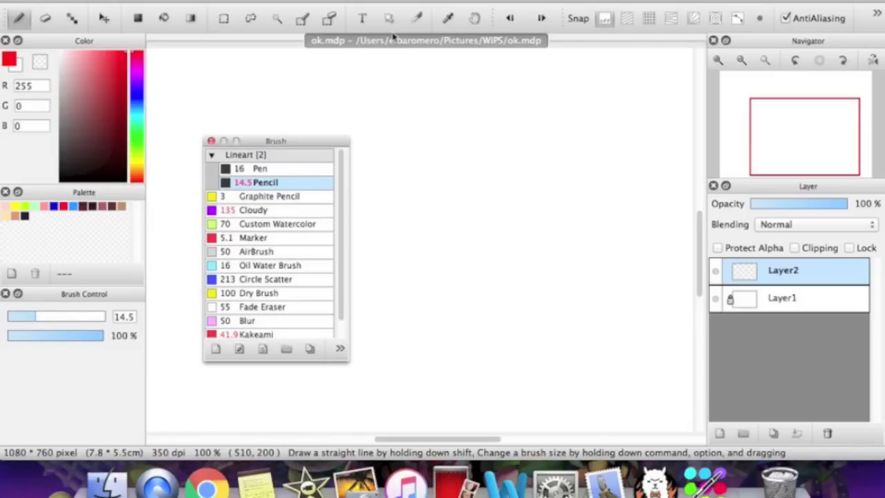
- Move the Pencil and Pen brushes out of the Lineart group
left_click(257, 156)
left_click(260, 155)
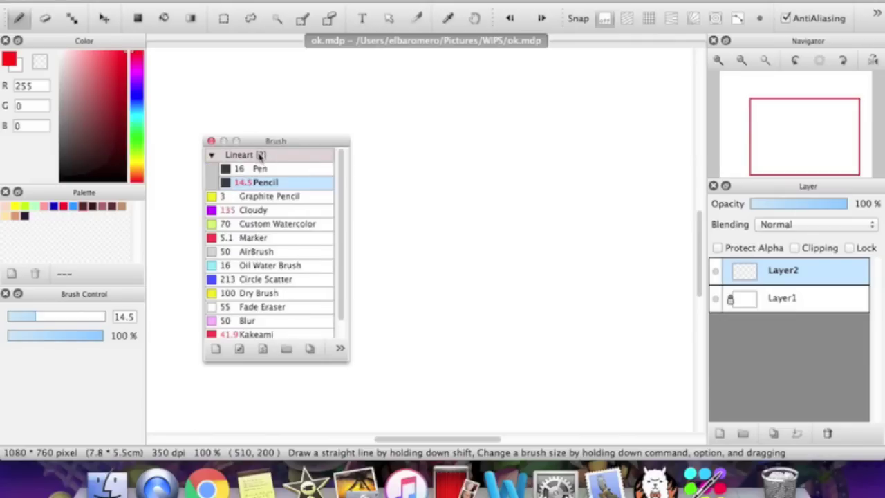
left_click_drag(265, 183, 259, 207)
mouse_move(279, 174)
left_mouse_down()
mouse_move(276, 194)
mouse_move(290, 205)
left_mouse_up()
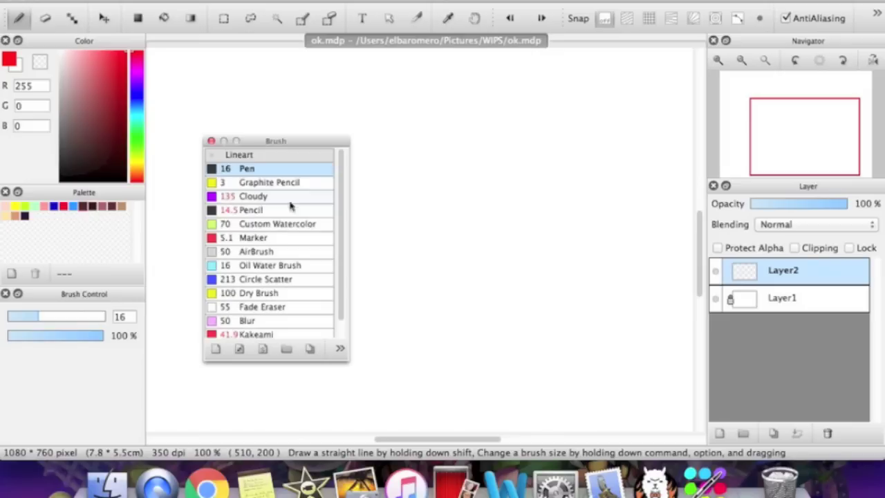
- Delete the empty Lineart group and place the Pencil brush directly below Pen
right_click(242, 158)
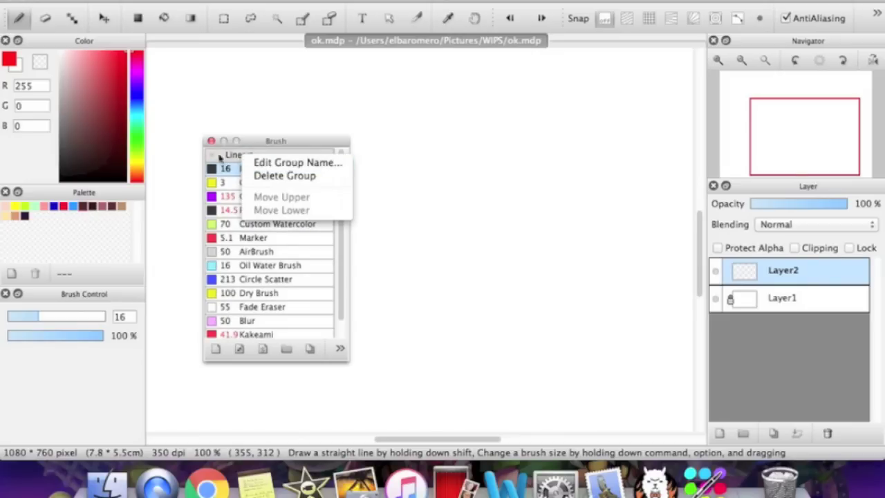
left_click(269, 177)
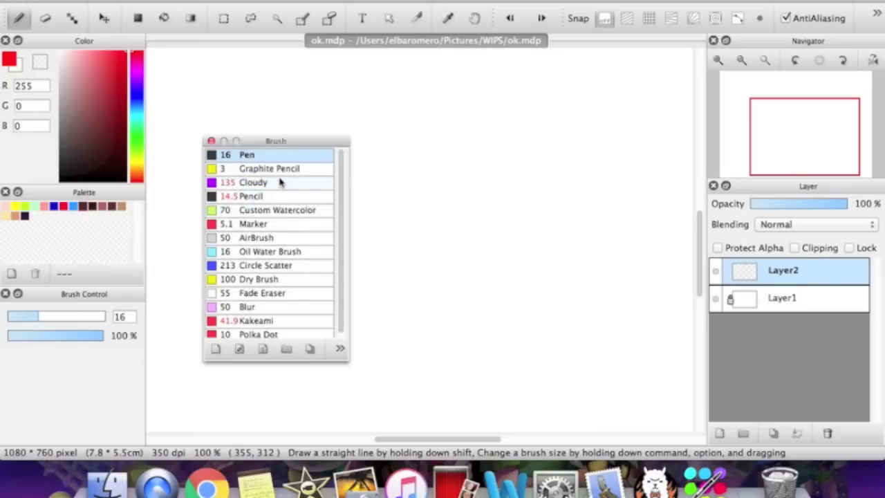
left_click_drag(270, 196, 268, 168)
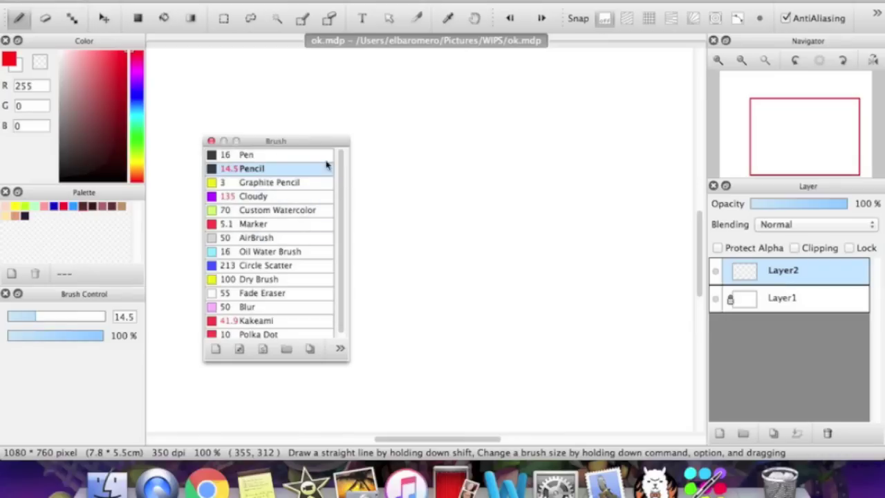
- Dock the floating Brush window together with Brush Control and bring Brush Control to the front
mouse_move(299, 142)
left_mouse_down()
mouse_move(181, 339)
mouse_move(93, 365)
mouse_move(93, 457)
mouse_move(100, 302)
left_mouse_up()
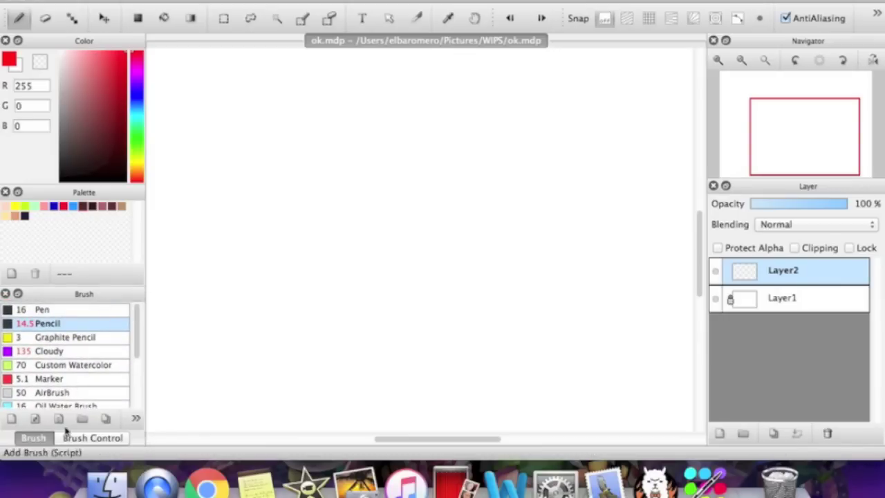
left_click(87, 436)
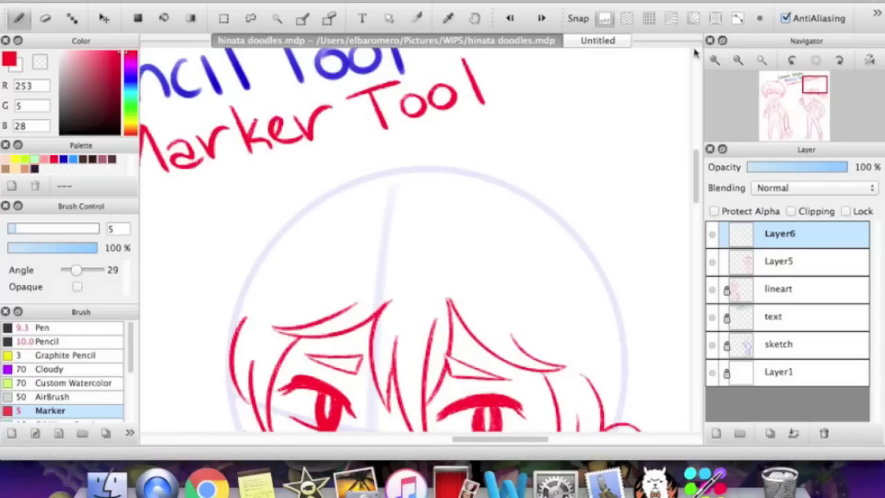
- Draw a tuft of pointed hair strands on top of the head circle with the red Marker at size 5
left_click_drag(454, 189, 410, 136)
left_click_drag(456, 191, 476, 122)
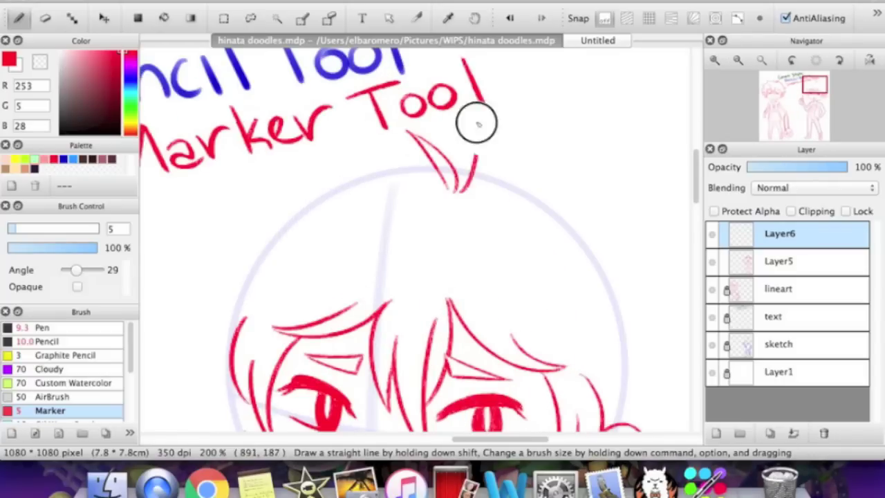
left_click_drag(567, 199, 492, 192)
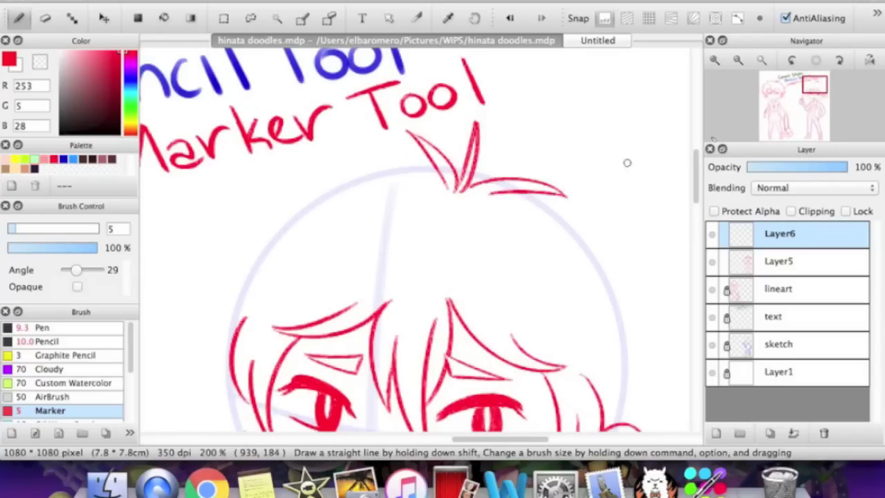
- Try to draw the outer hair curve from the tuft along the right side of the head circle
left_click(811, 102)
left_click_drag(473, 78, 572, 196)
key("super+z")
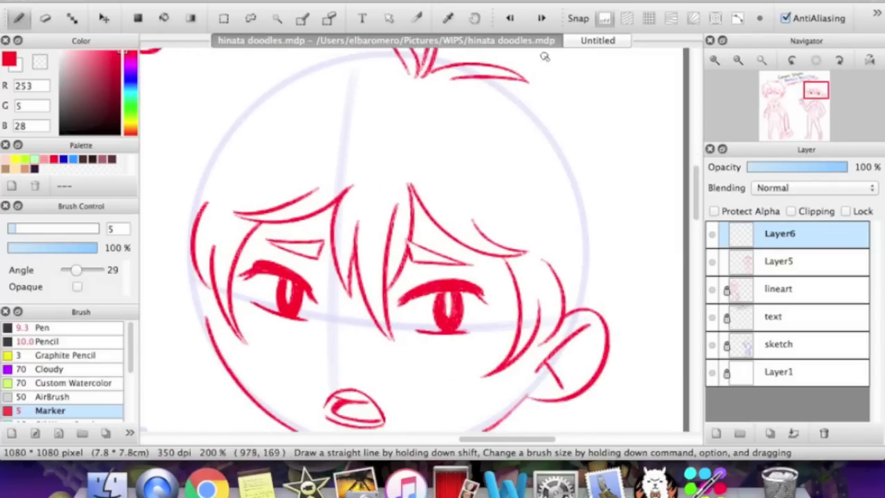
left_click(549, 42)
left_click(571, 41)
left_click_drag(476, 79, 493, 82)
key("super+z")
- Draw short hair strokes along the right side of the head above the ear with the red Marker
left_click_drag(569, 304, 590, 291)
left_click_drag(558, 256, 593, 255)
left_click_drag(534, 101, 591, 289)
key("super+z")
left_click(737, 60)
left_click(717, 60)
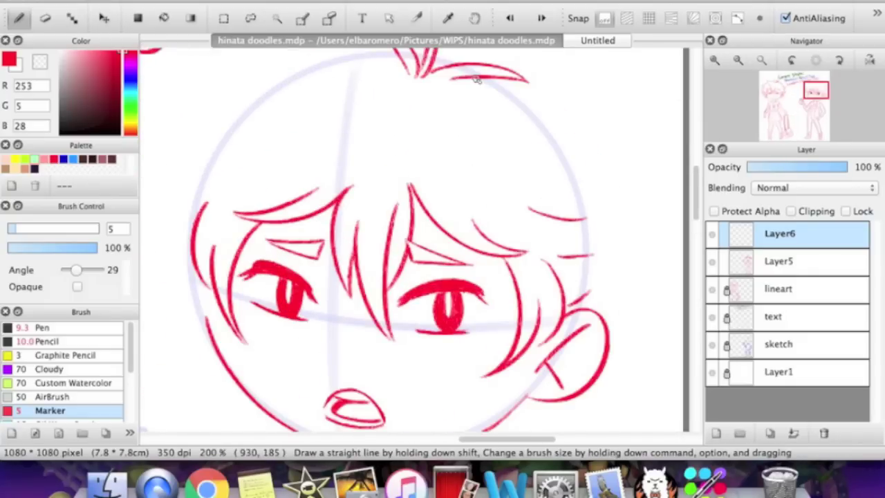
key("super+z")
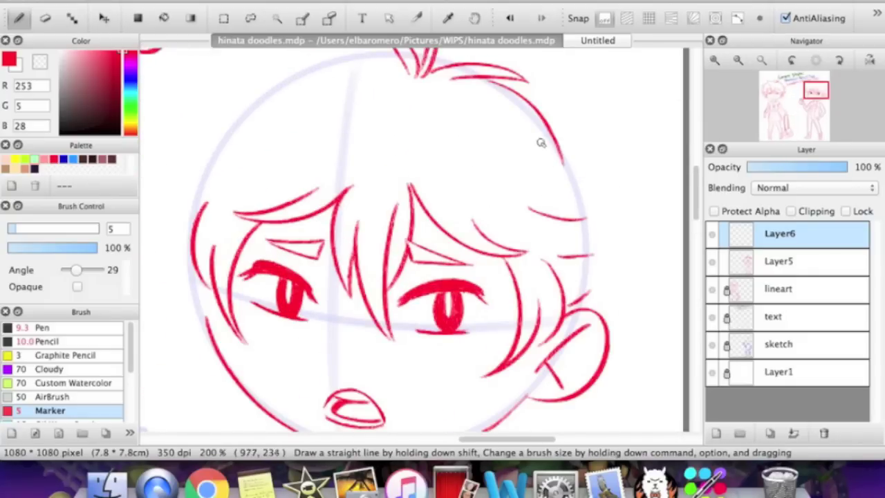
- Try to draw a pointed hair lock sticking out from the upper right side of the head
mouse_move(494, 83)
left_mouse_down()
mouse_move(567, 148)
mouse_move(609, 136)
left_mouse_up()
left_click_drag(609, 136, 574, 175)
key("super+z")
key("super+z")
left_click_drag(810, 103, 814, 103)
left_click_drag(526, 224, 571, 162)
mouse_move(571, 163)
left_mouse_down()
mouse_move(552, 223)
mouse_move(540, 223)
mouse_move(521, 167)
left_mouse_up()
key("super+z")
key("super+z")
- Draw curved, pointed hair locks sticking out beyond the right side of the head circle
left_click_drag(575, 187, 547, 219)
left_click(737, 59)
left_click(715, 61)
left_click(714, 60)
left_click(715, 60)
left_click_drag(811, 105, 816, 103)
mouse_move(502, 164)
left_mouse_down()
mouse_move(541, 341)
mouse_move(495, 228)
left_mouse_up()
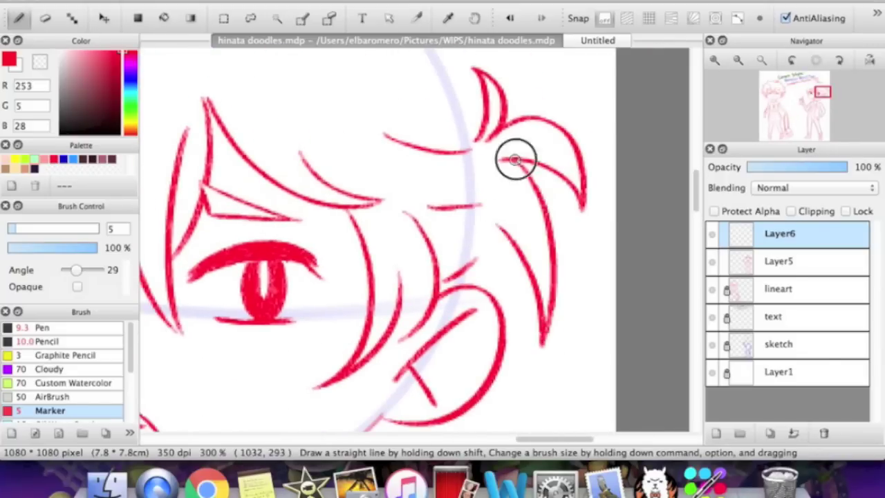
- Toggle the sketch layer's visibility to check the lines, and draw two small pointed hair tips below the ear
left_click(738, 59)
left_click(737, 59)
left_click(714, 347)
left_click(715, 347)
left_click(714, 60)
left_click(714, 60)
left_click(715, 61)
left_click(715, 60)
left_click_drag(695, 205, 691, 224)
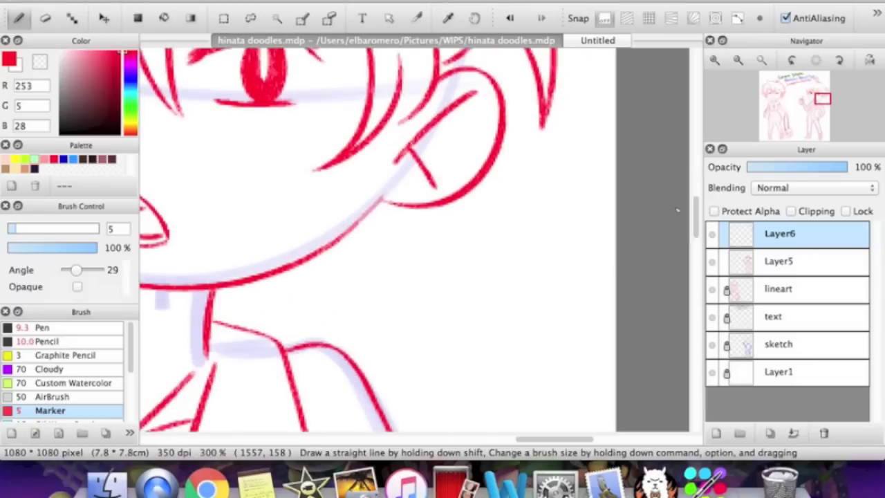
mouse_move(400, 207)
left_mouse_down()
mouse_move(379, 206)
mouse_move(410, 213)
mouse_move(419, 236)
mouse_move(402, 204)
left_mouse_up()
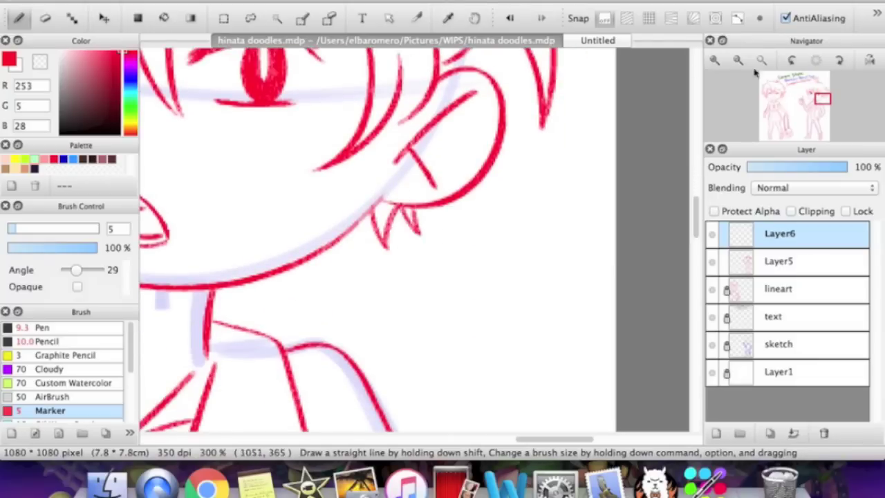
- Check the lines by toggling the sketch layer, and draw a curved hair strand running down to the top of the ear
left_click(738, 60)
left_click(737, 60)
left_click(737, 60)
left_click(737, 60)
left_click(713, 348)
left_click(714, 348)
left_click(714, 61)
left_click(714, 60)
left_click_drag(813, 112, 814, 106)
left_click(714, 60)
left_click(714, 60)
left_click_drag(573, 91, 565, 207)
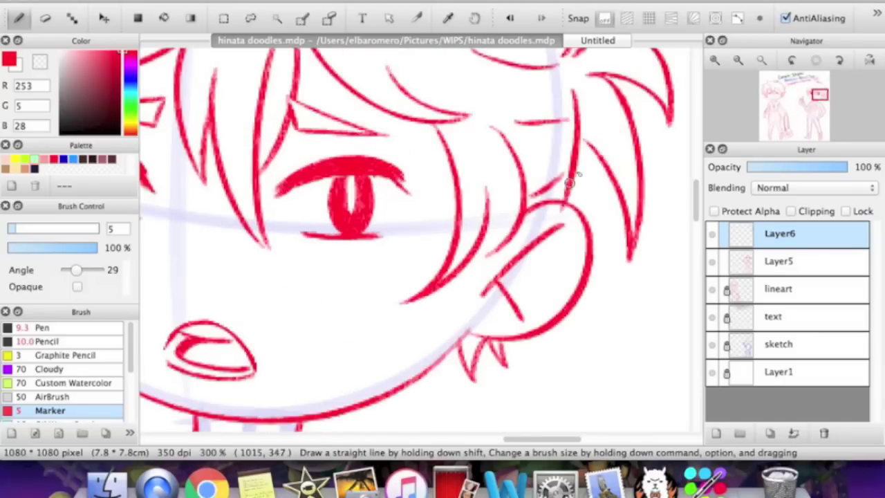
- Examine the whole head's line art with the sketch layer toggled off and on
left_click(737, 59)
left_click(738, 59)
left_click(717, 61)
left_click(721, 61)
left_click(721, 61)
mouse_move(806, 94)
left_mouse_down()
mouse_move(801, 119)
mouse_move(806, 97)
left_mouse_up()
left_click(738, 60)
left_click(738, 60)
left_click(738, 60)
left_click(738, 60)
left_click(713, 346)
left_click(712, 346)
- Try to draw a pointed hair lock at the upper left of the head circle
left_click(717, 61)
left_click(717, 61)
left_click(717, 61)
left_click(718, 62)
left_click(714, 60)
mouse_move(461, 185)
left_mouse_down()
mouse_move(391, 172)
mouse_move(322, 119)
left_mouse_up()
mouse_move(322, 119)
left_mouse_down()
mouse_move(376, 211)
mouse_move(342, 225)
mouse_move(359, 242)
left_mouse_up()
key("super+z")
key("super+z")
key("super+z")
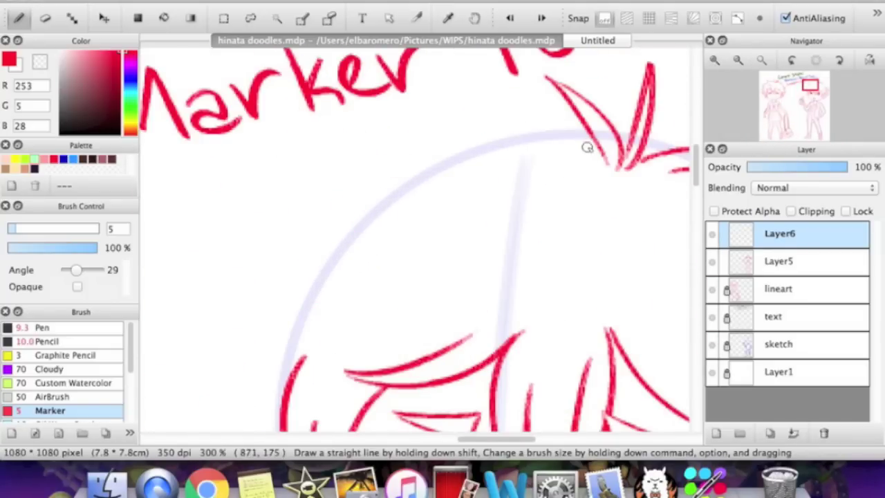